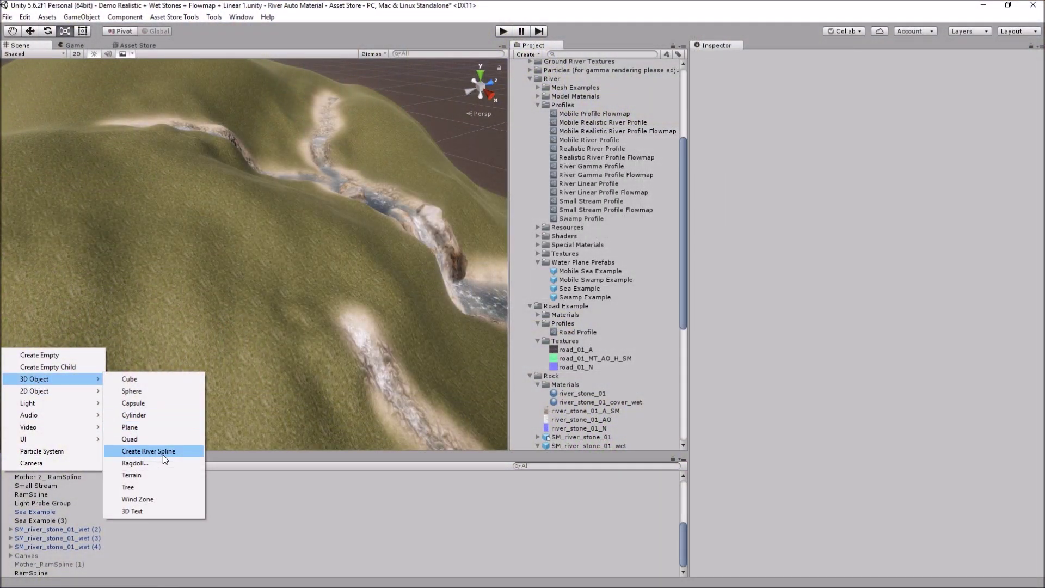
- Create a new river spline and add points across the hillside
click(162, 455)
alt+drag(157, 286, 279, 386)
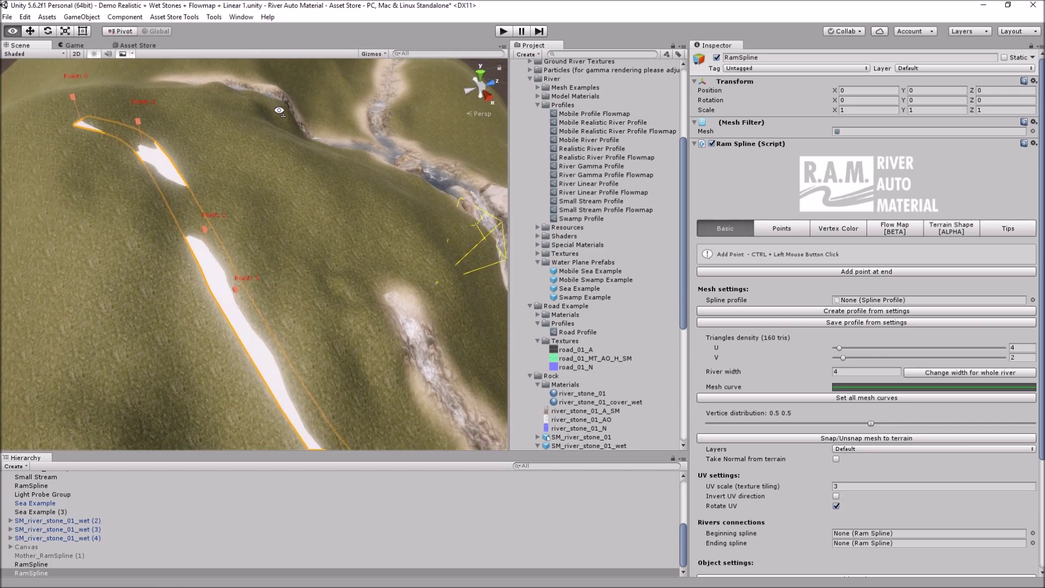
alt+drag(353, 133, 587, 114)
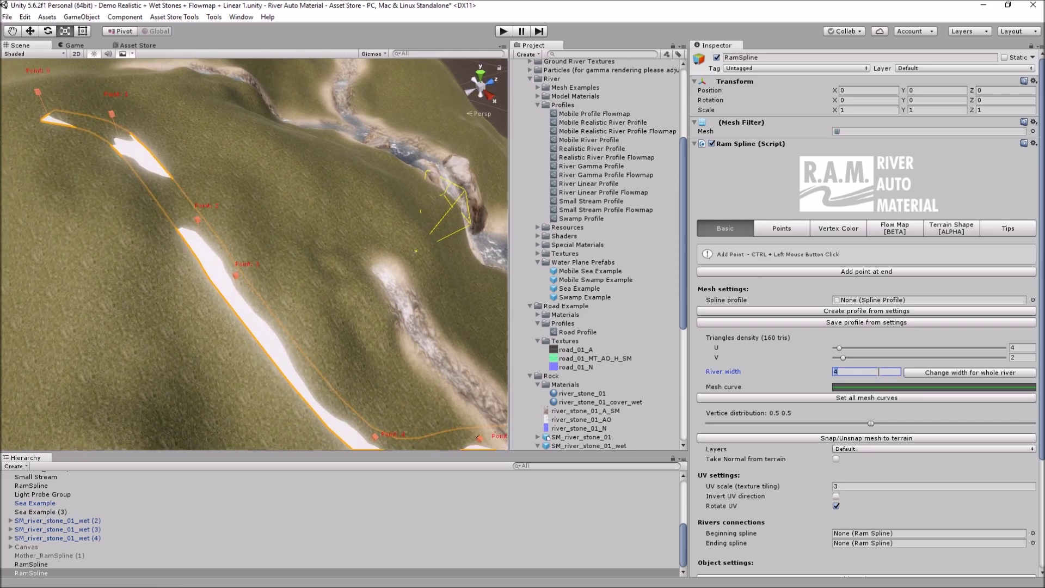
- Apply width 9 to the whole river and move the view in closer to its points
click(953, 374)
scroll(918, 434, down, 5)
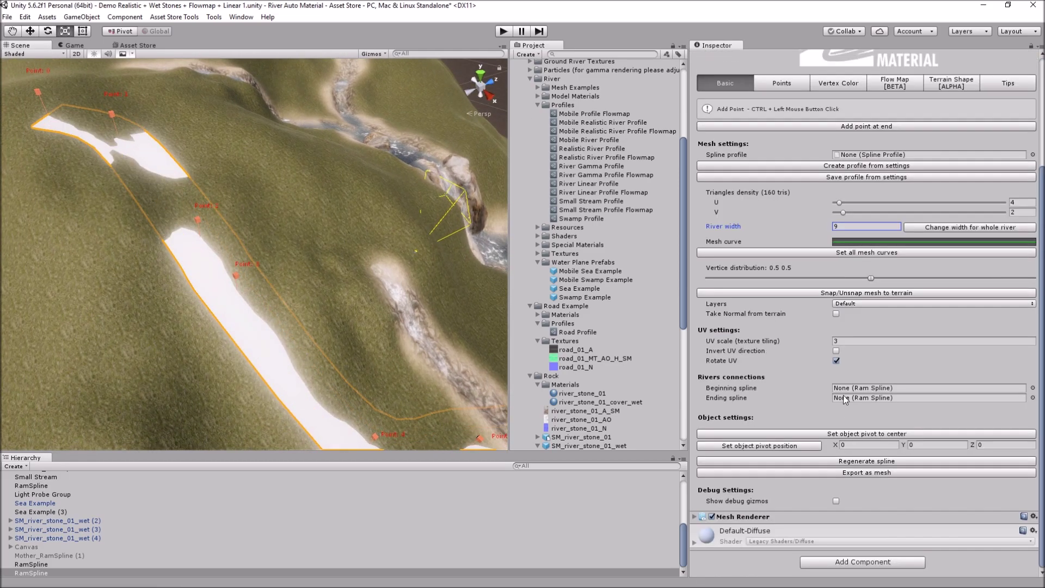
alt+drag(371, 218, 324, 233)
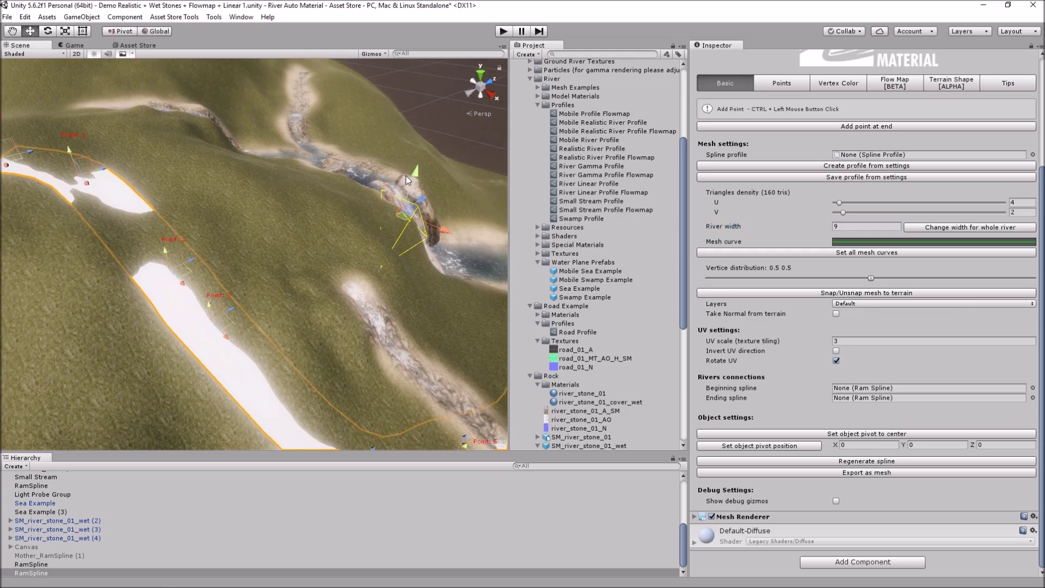
alt+drag(415, 178, 421, 146)
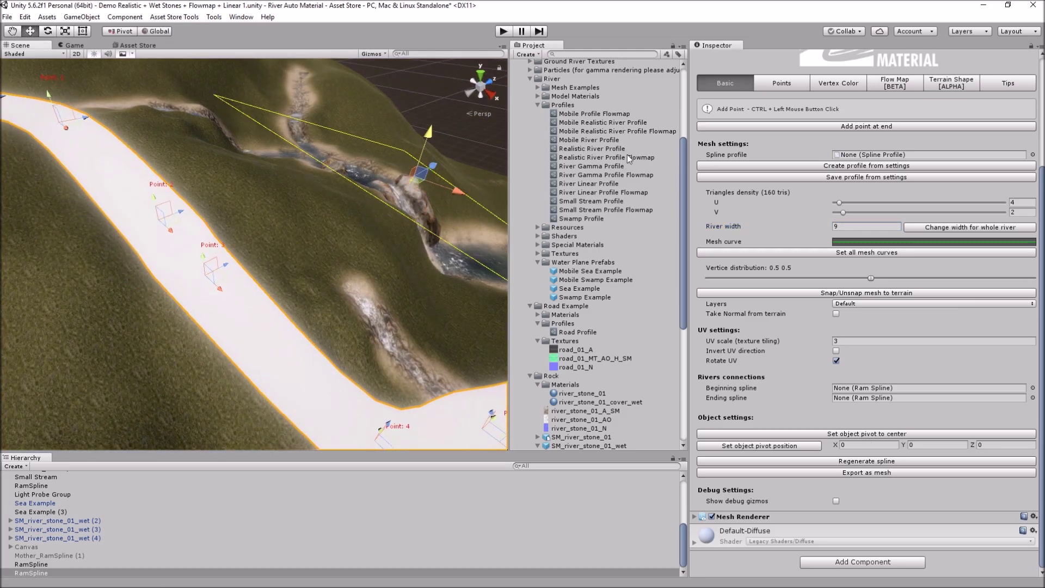
- Give the river the Realistic River Profile Flowmap and switch to rotating spline points
drag(867, 162, 866, 155)
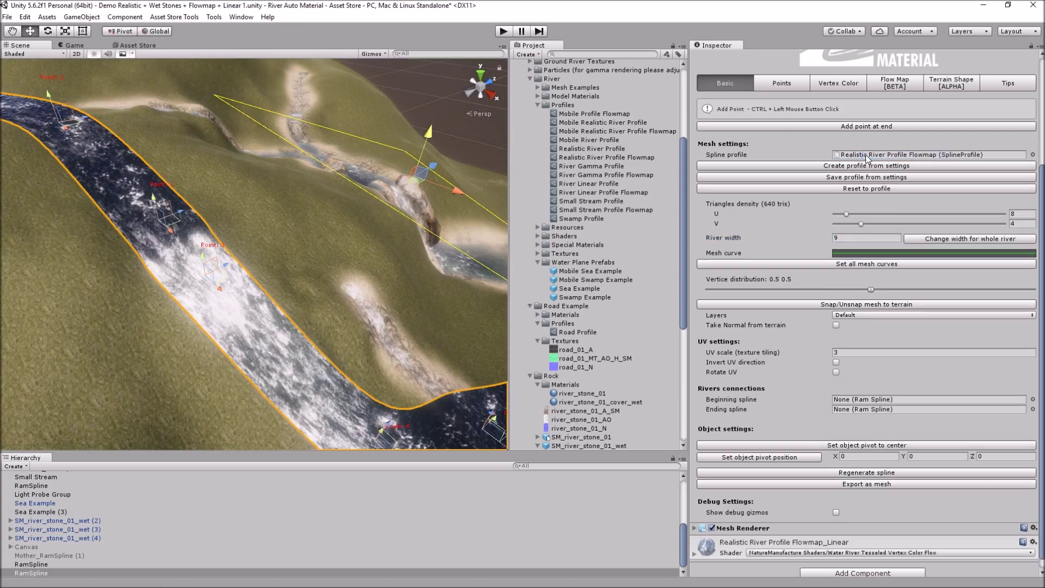
alt+drag(327, 228, 230, 250)
key(e)
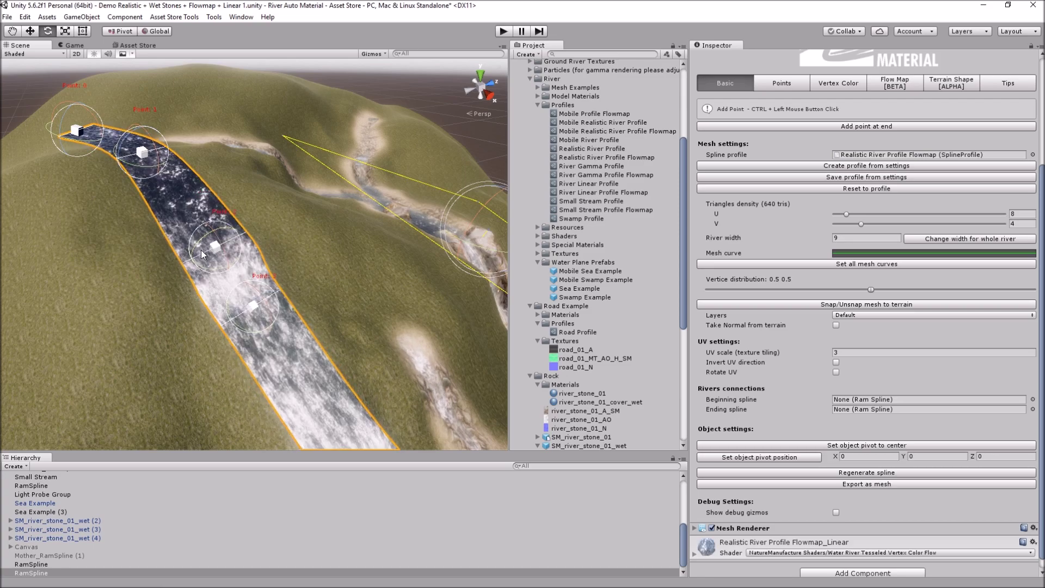
- Survey the river from low close up, from above, at Point 0 and at its upper bend
mouse_move(327, 256)
right_down()
mouse_move(344, 343)
mouse_move(366, 345)
mouse_move(279, 294)
right_up()
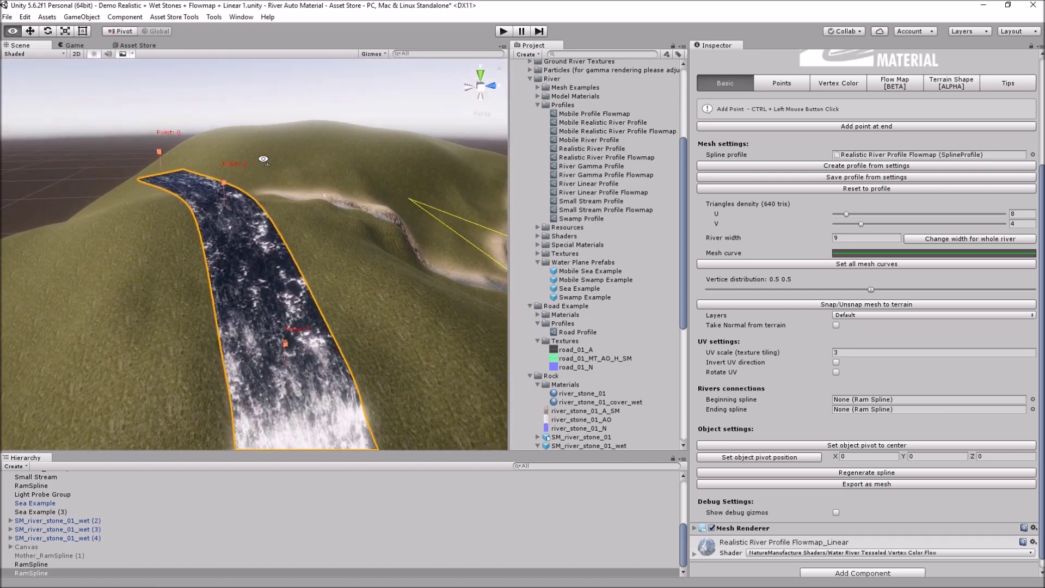
right_drag(313, 368, 167, 239)
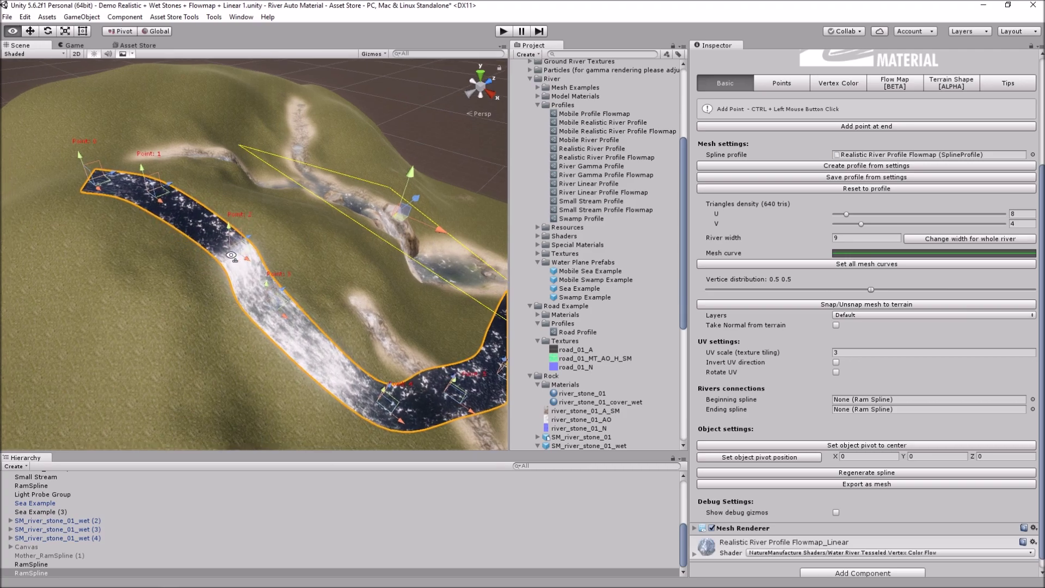
scroll(180, 228, up, 5)
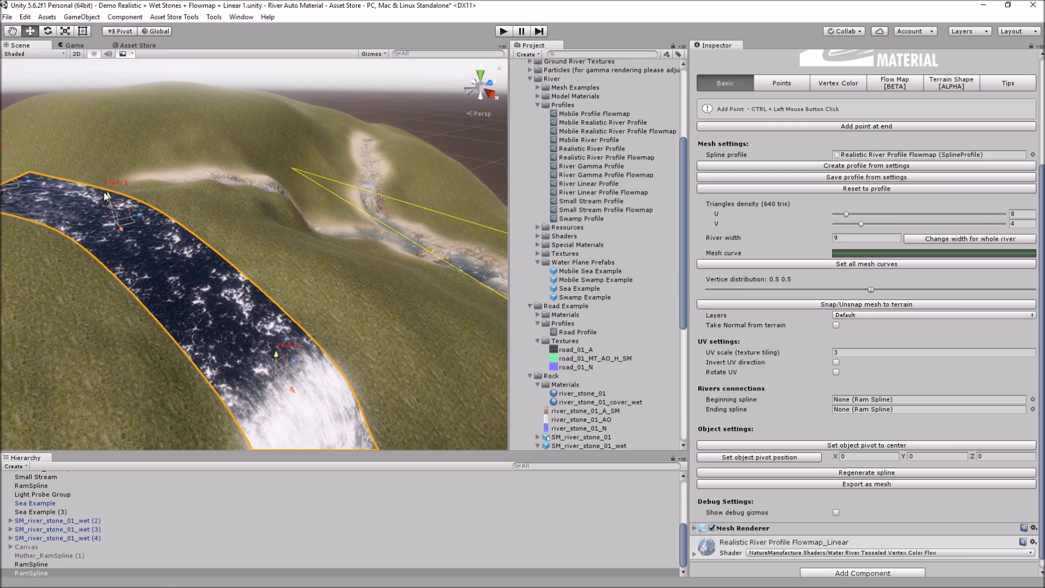
right_drag(106, 196, 152, 243)
right_drag(343, 248, 89, 230)
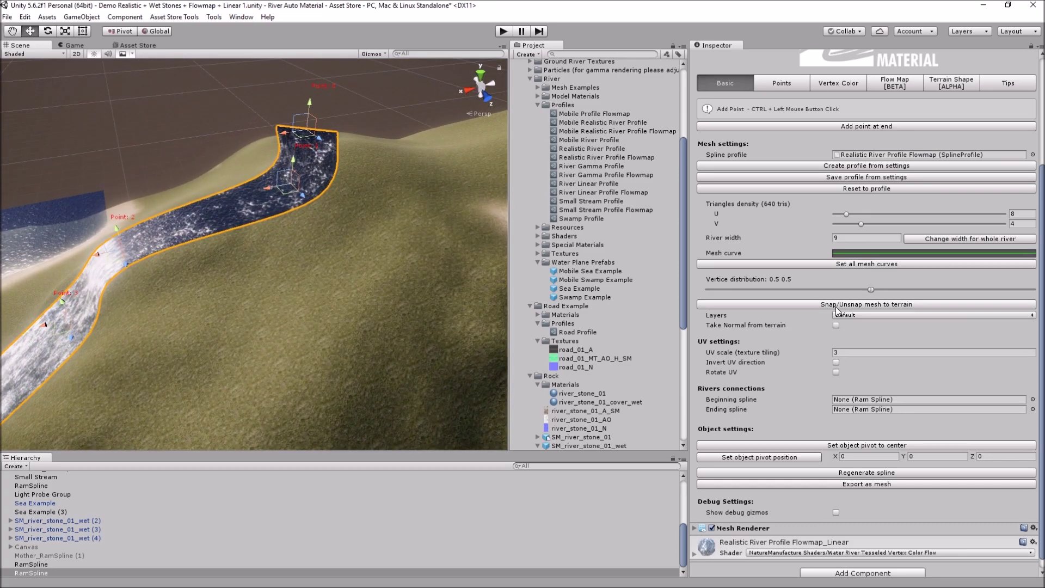
scroll(326, 294, up, 5)
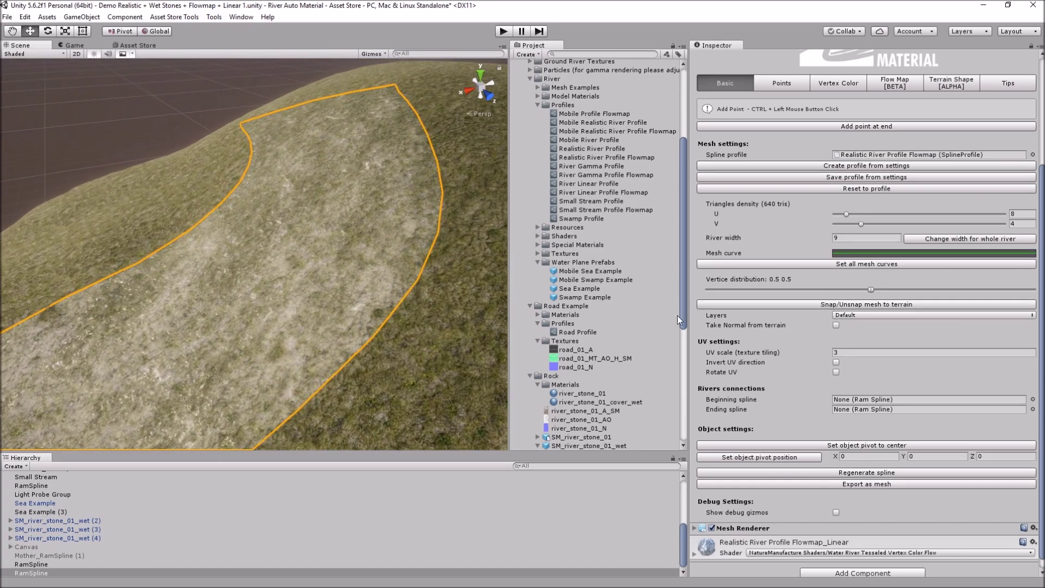
- Turn off Take Normal from terrain and look over the river's upper bend
click(836, 325)
scroll(407, 260, down, 3)
right_drag(406, 260, 395, 250)
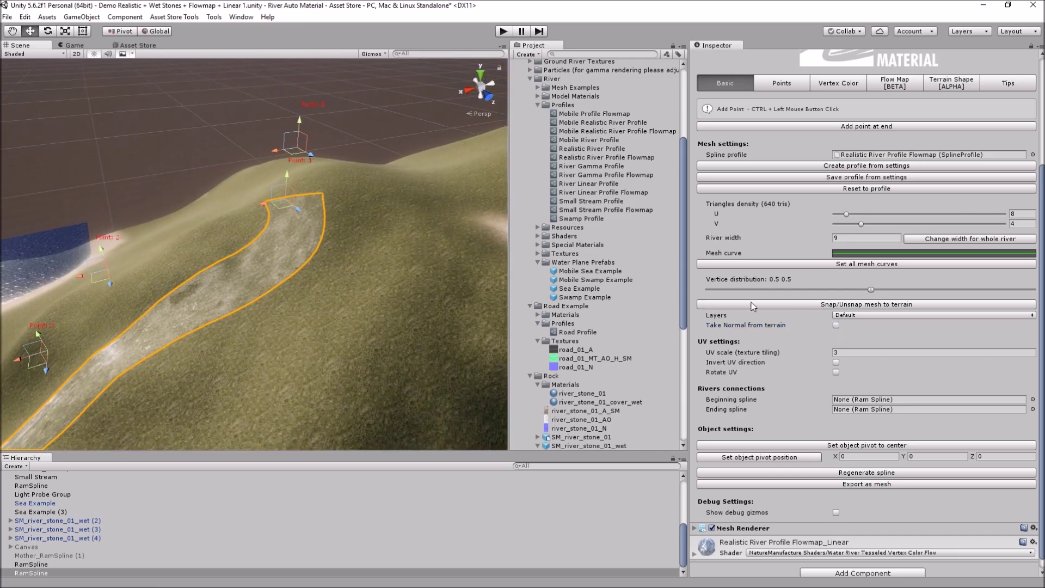
right_drag(315, 260, 305, 250)
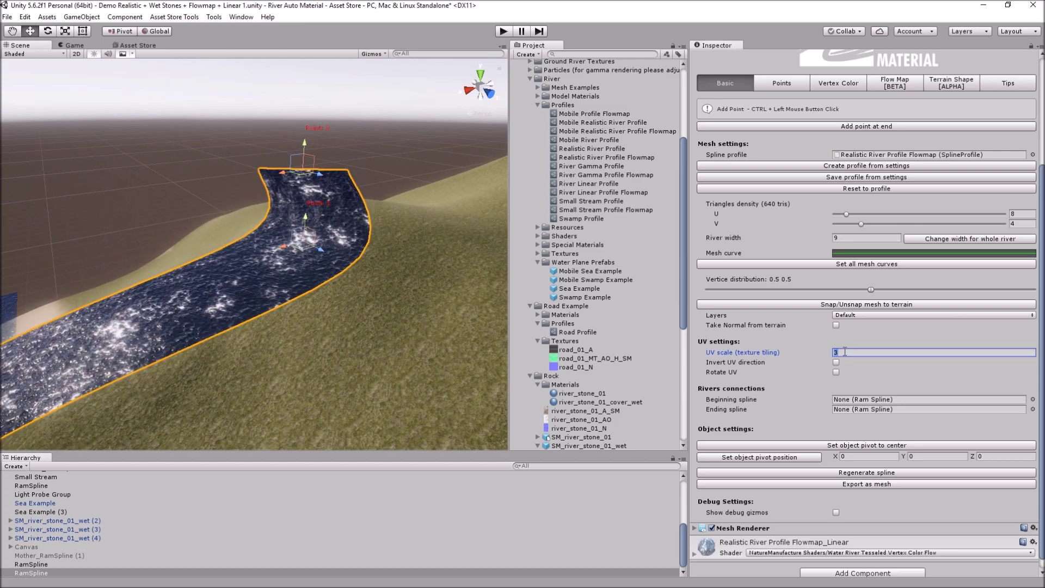
- Try UV scale 9 and Rotate UV, then revert to UV scale 3 without rotation
text(9)
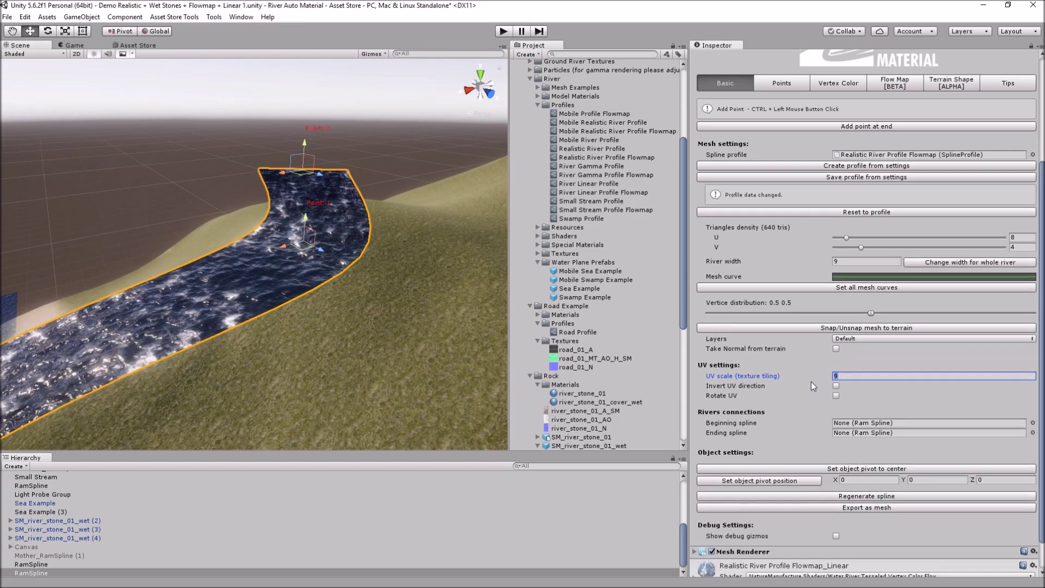
text(3)
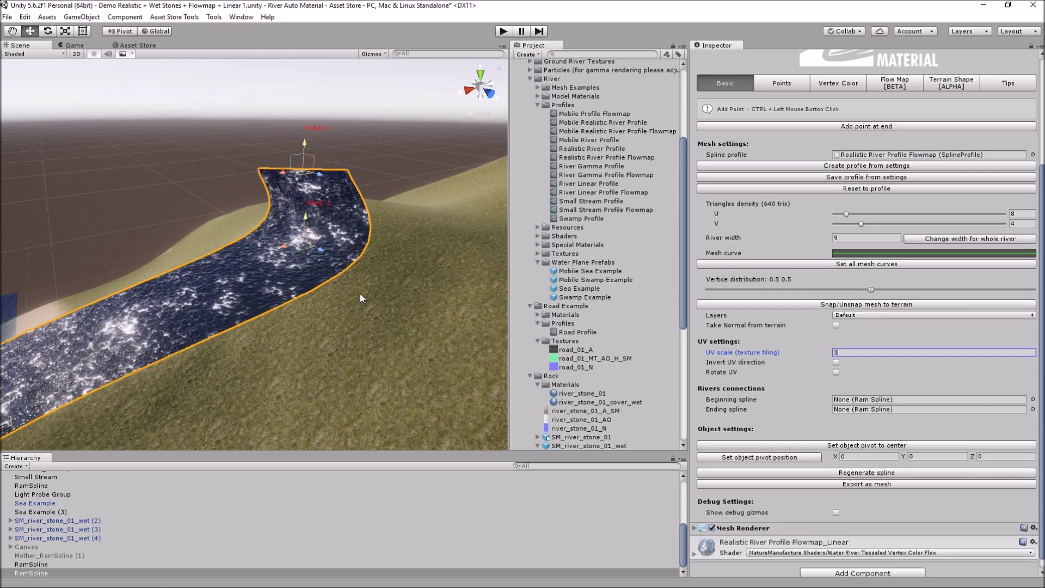
right_drag(361, 297, 392, 293)
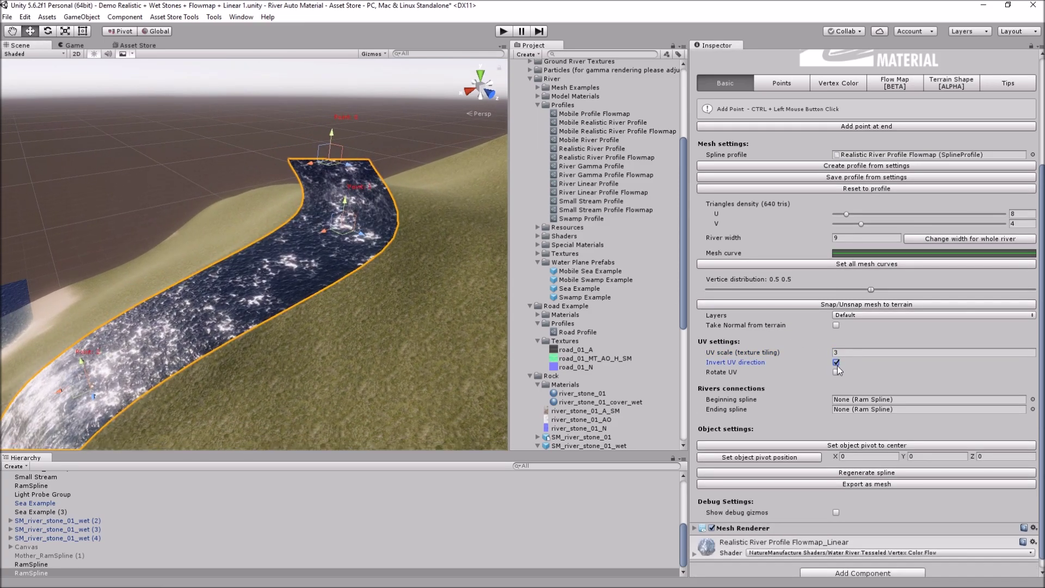
click(836, 373)
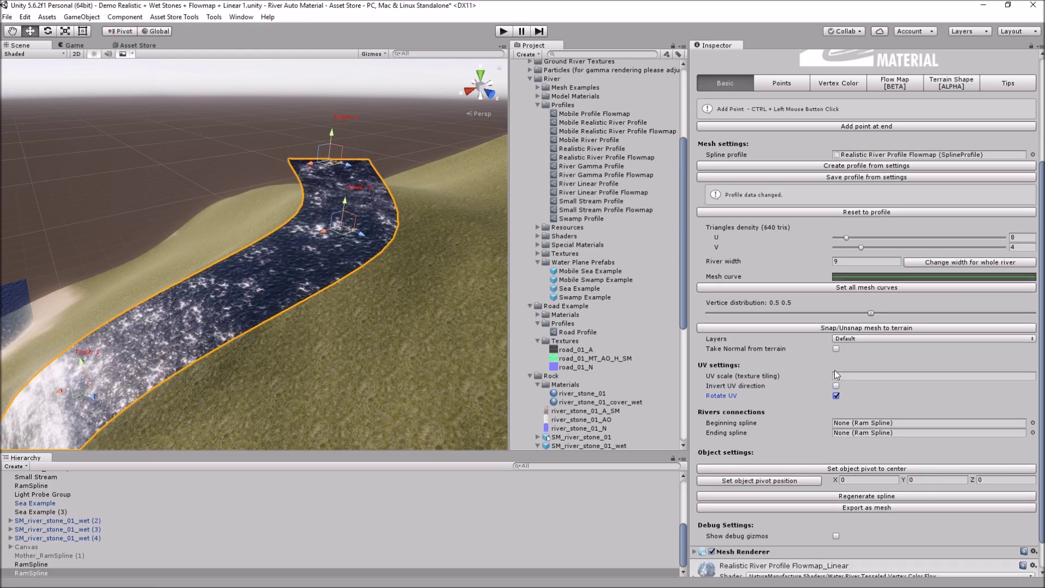
click(836, 396)
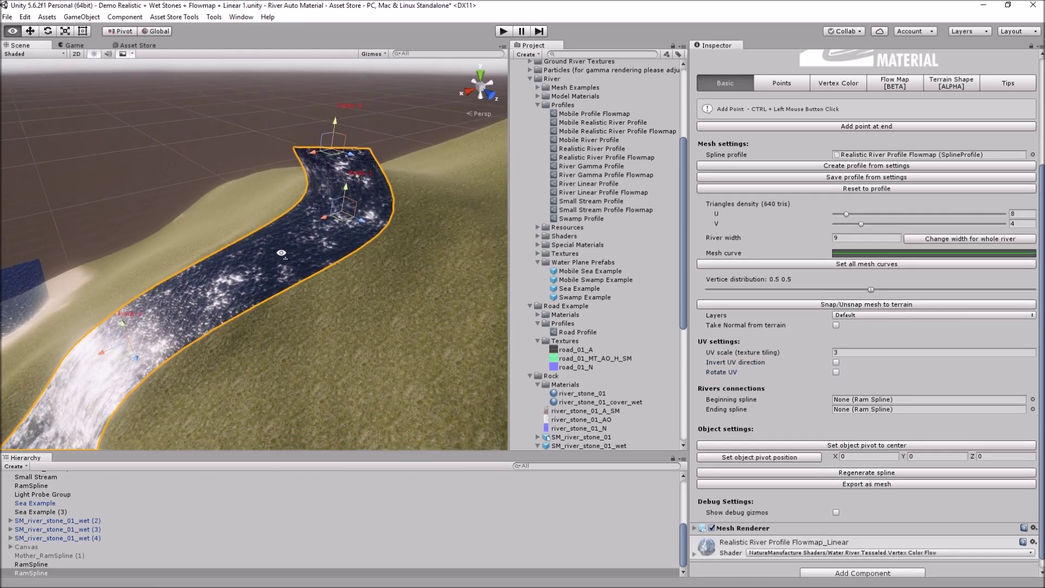
scroll(848, 202, up, 3)
scroll(847, 202, up, 2)
click(779, 215)
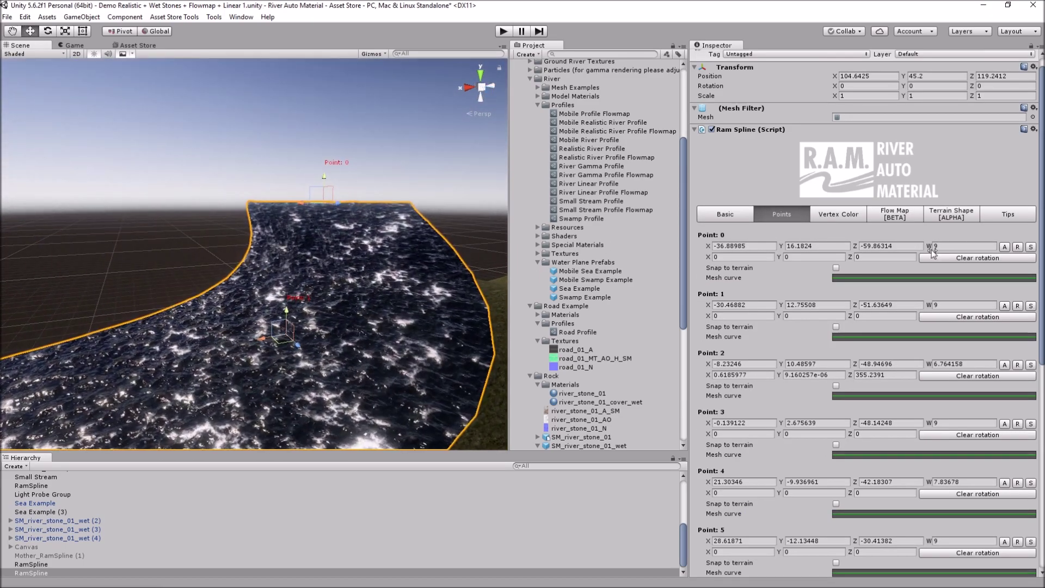
click(1003, 248)
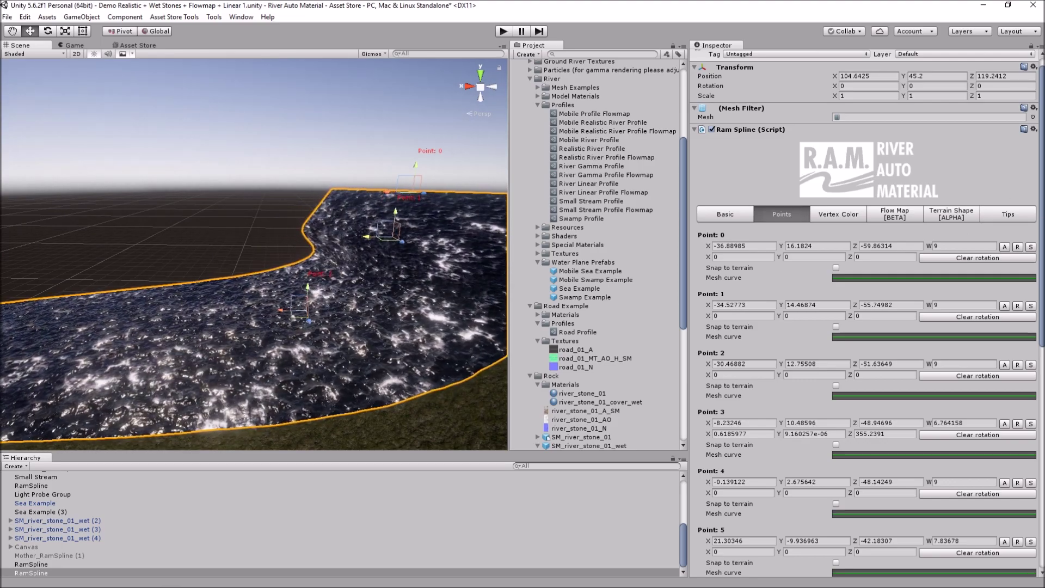
click(1014, 305)
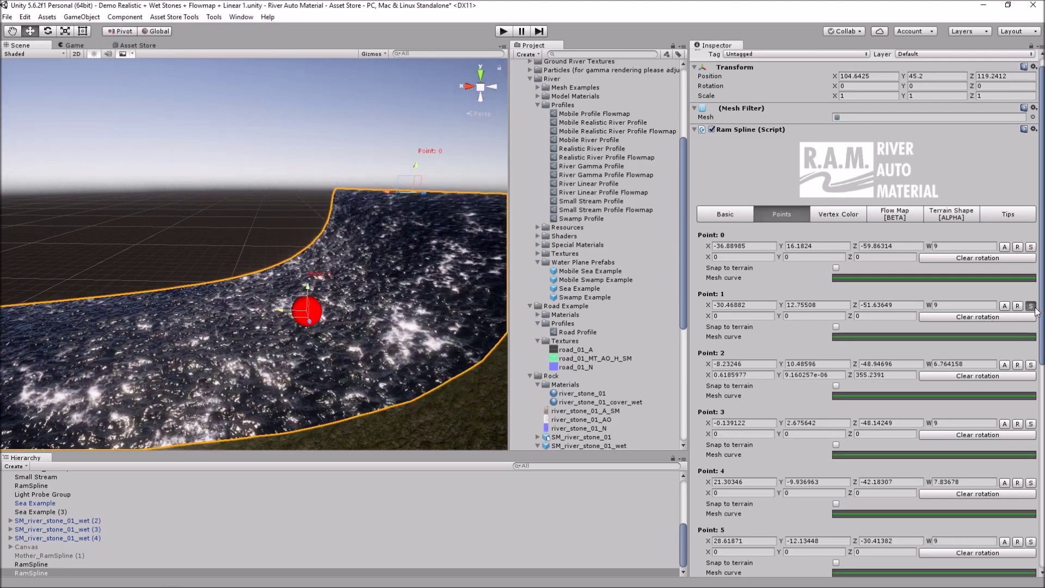
click(1031, 307)
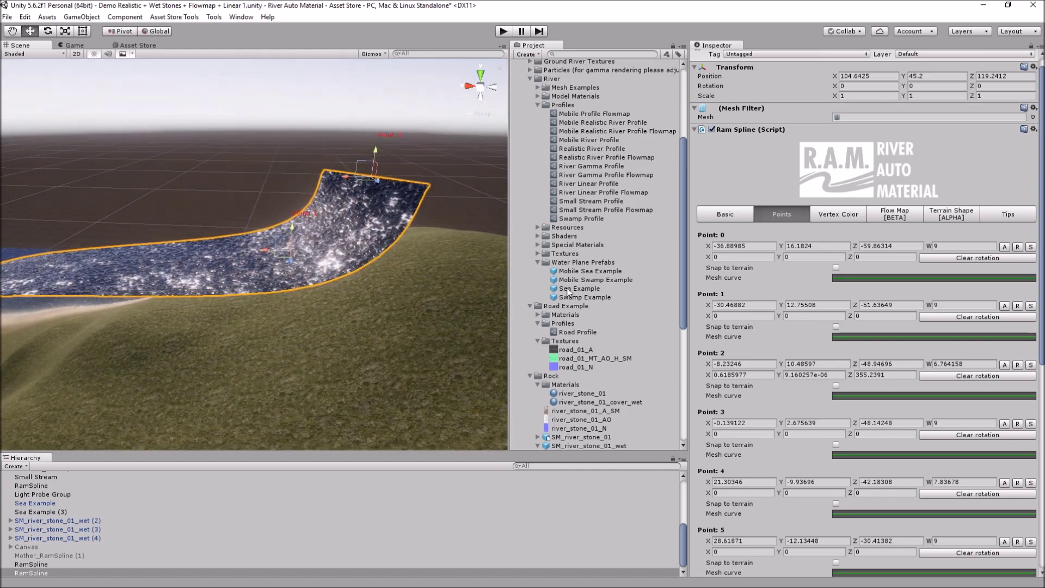
key(e)
drag(282, 237, 286, 259)
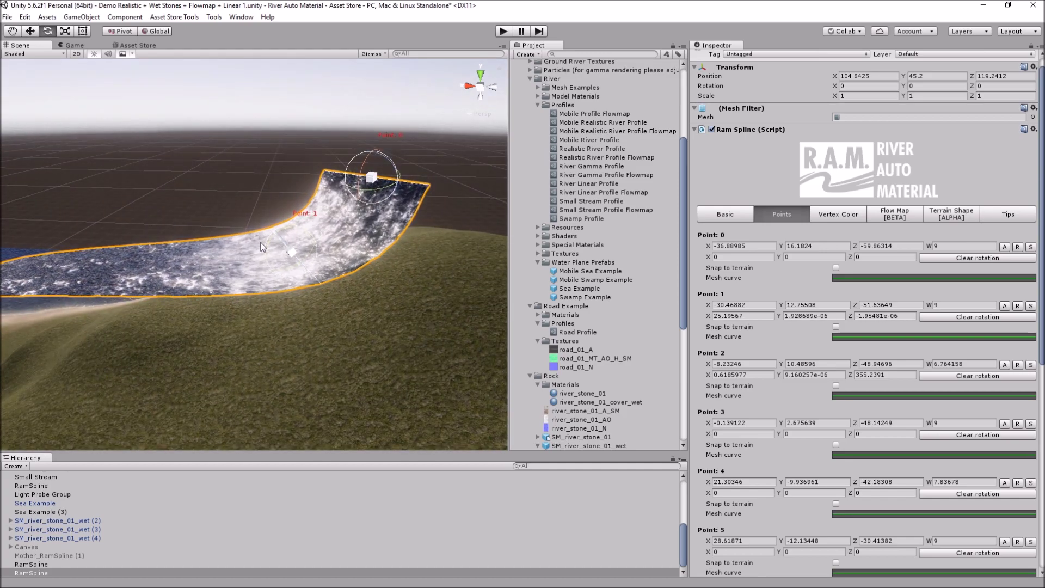
click(966, 317)
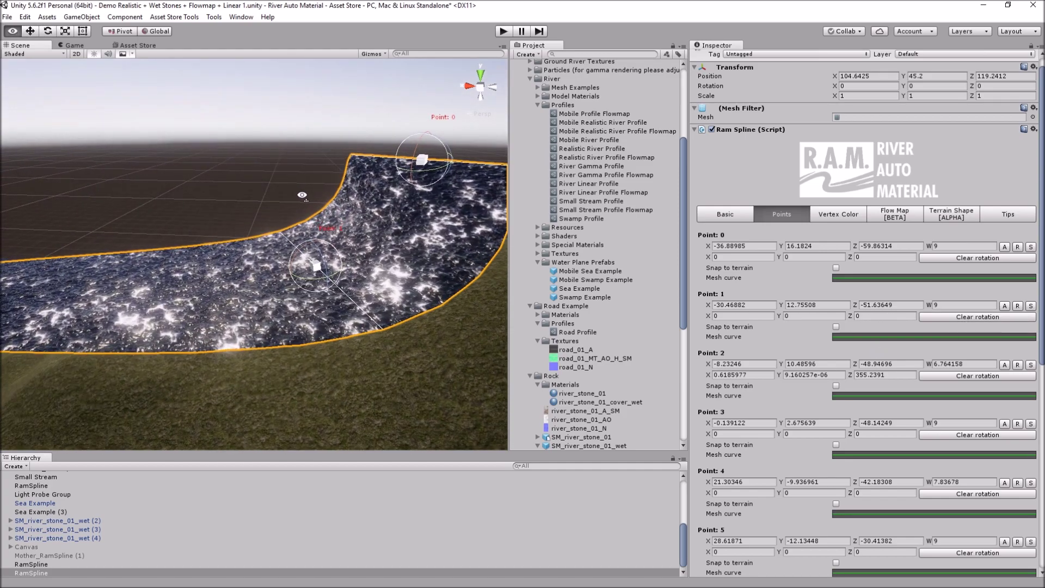
click(725, 214)
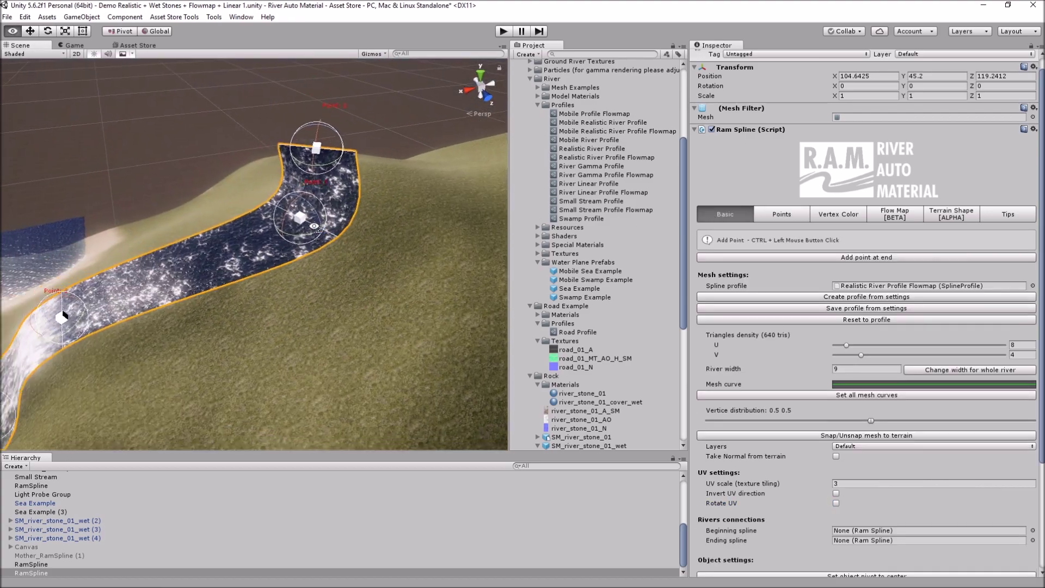
- Switch the Scene view to Wireframe and raise triangle density U and V to 16
click(12, 54)
click(24, 79)
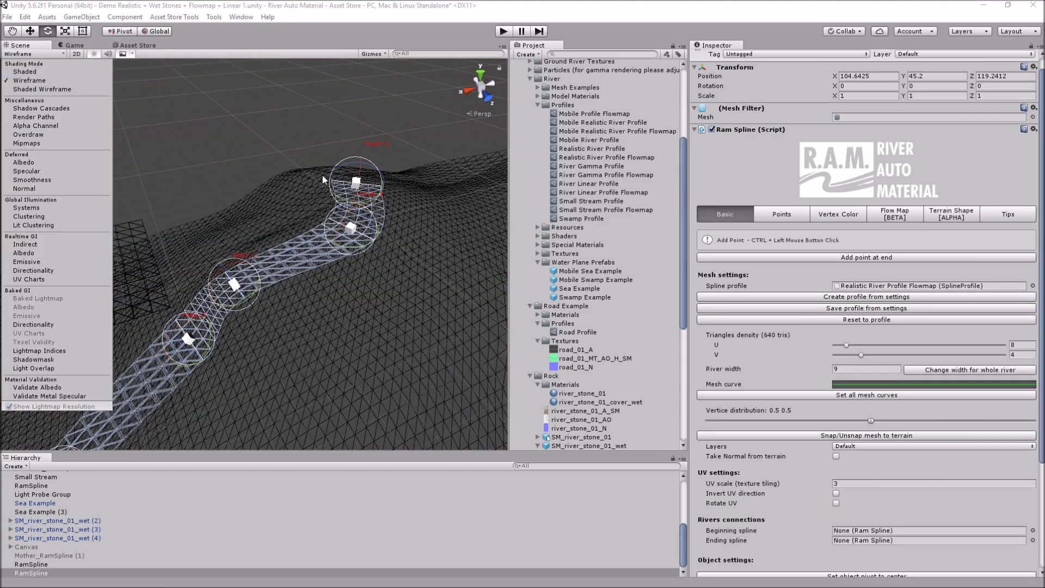
drag(852, 344, 912, 344)
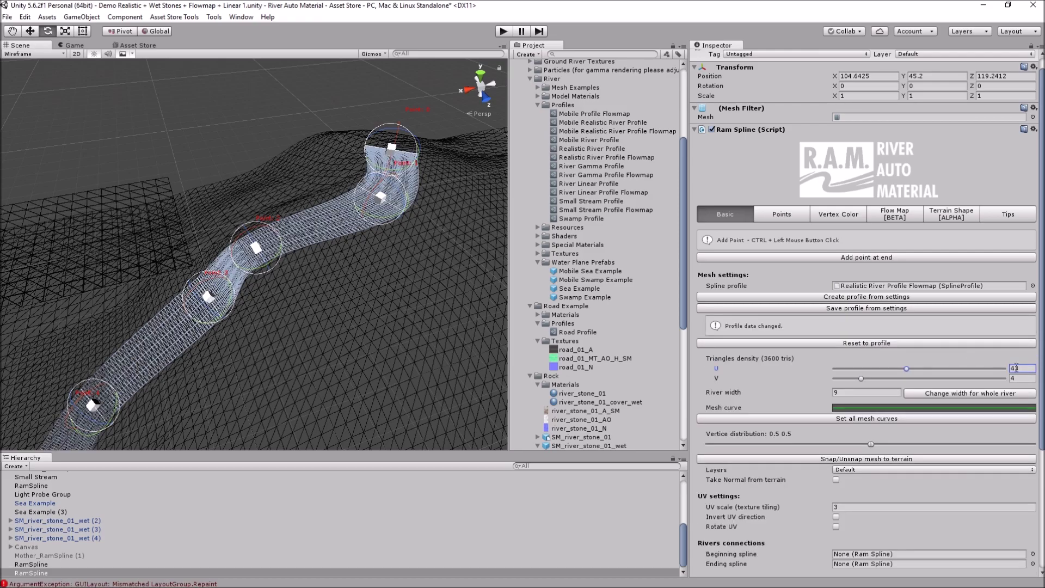
text(8)
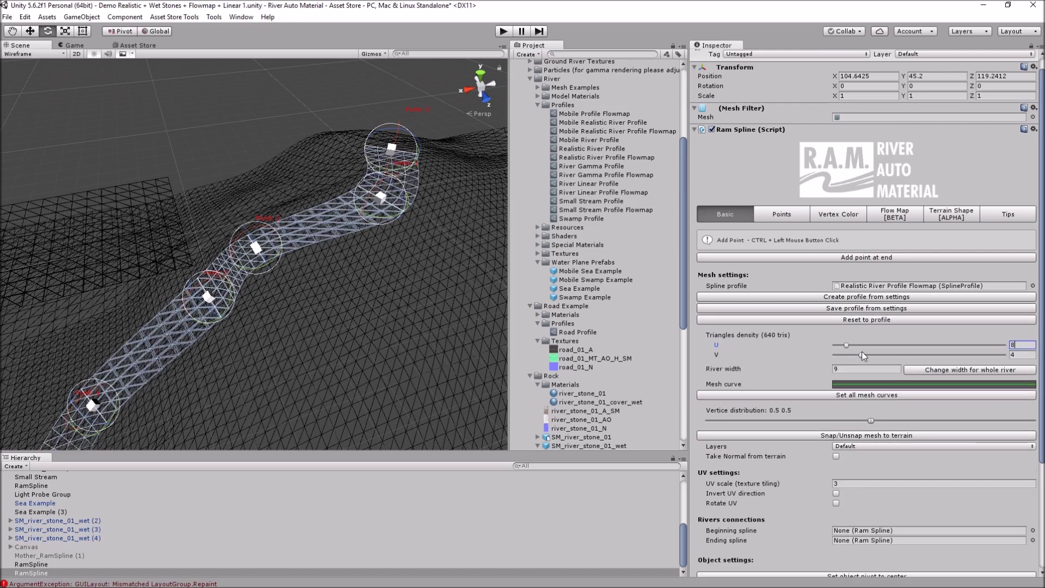
drag(861, 355, 905, 355)
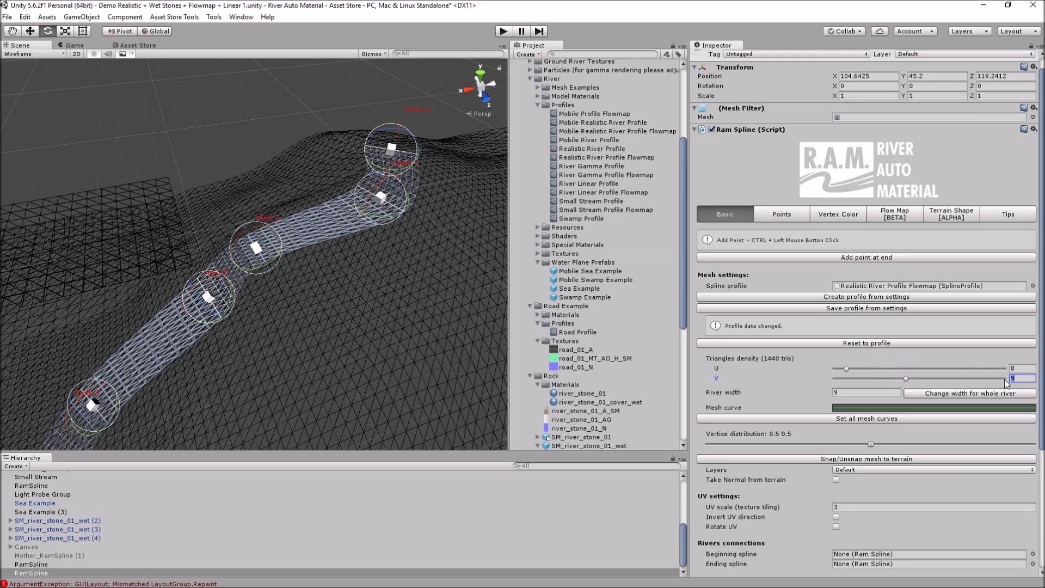
text(4)
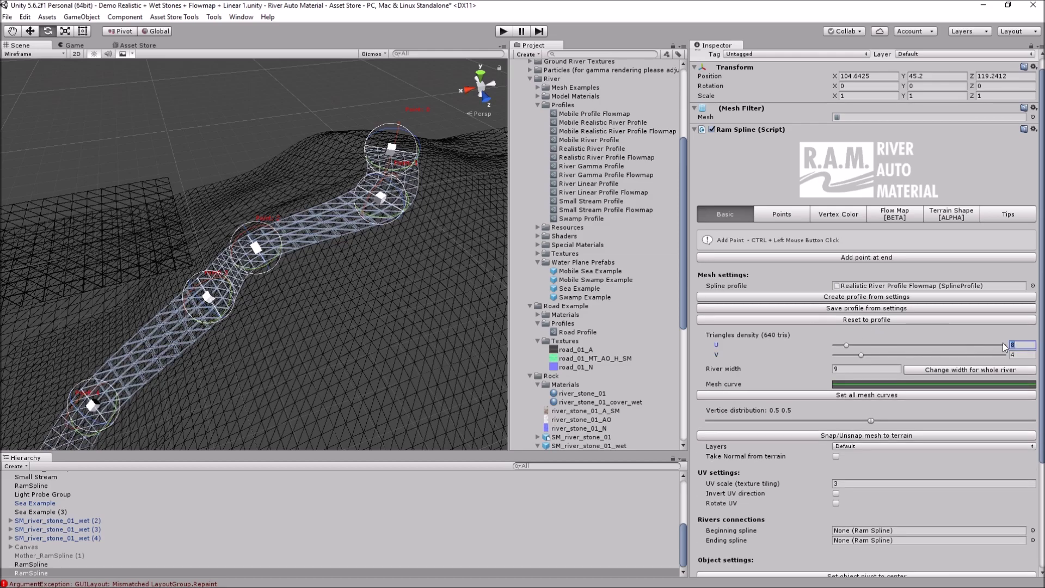
text(16)
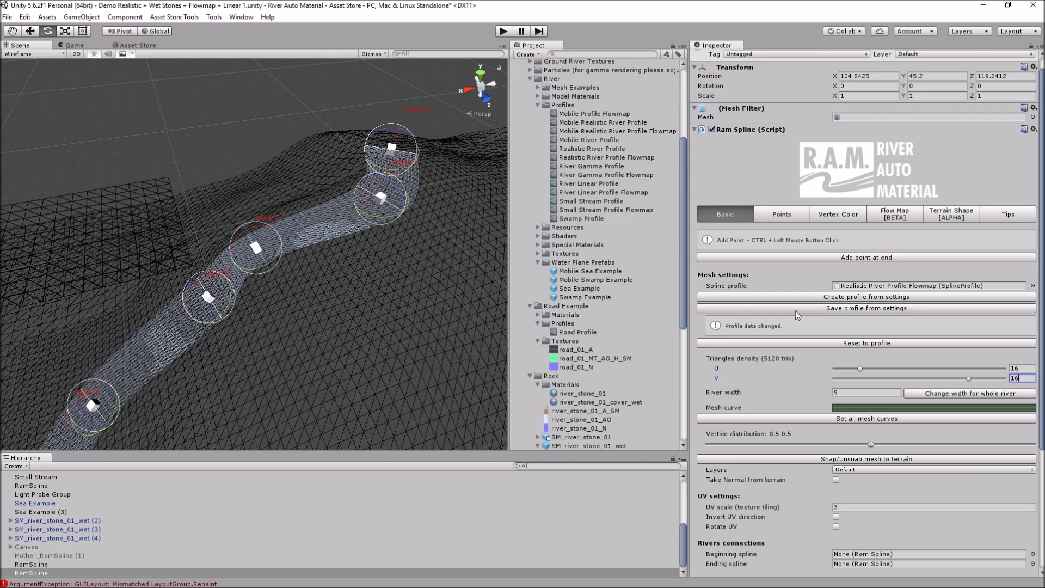
- Return to Shaded view and get a close top-down look at the river
click(25, 71)
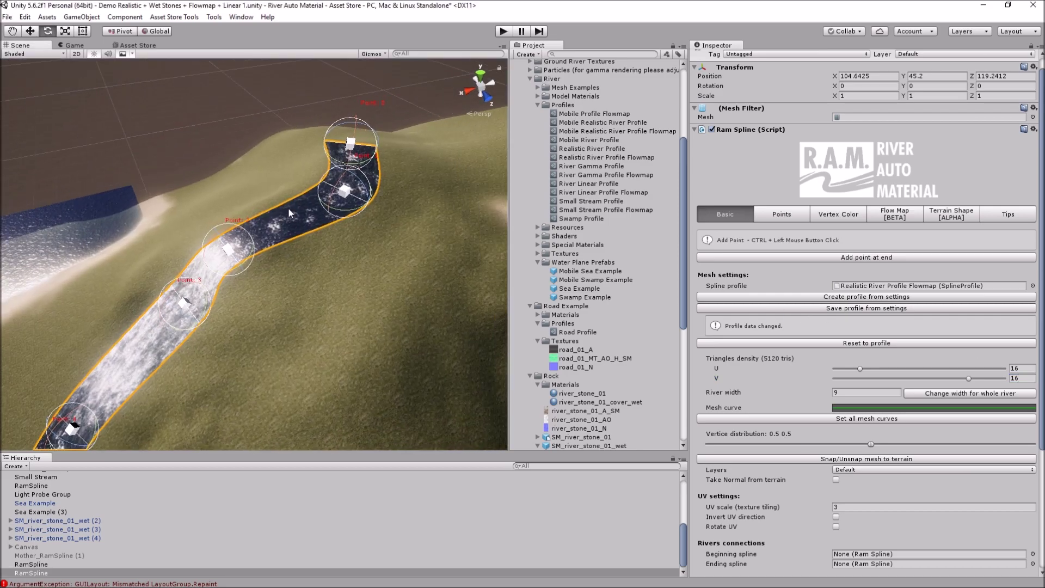
alt+drag(381, 245, 468, 231)
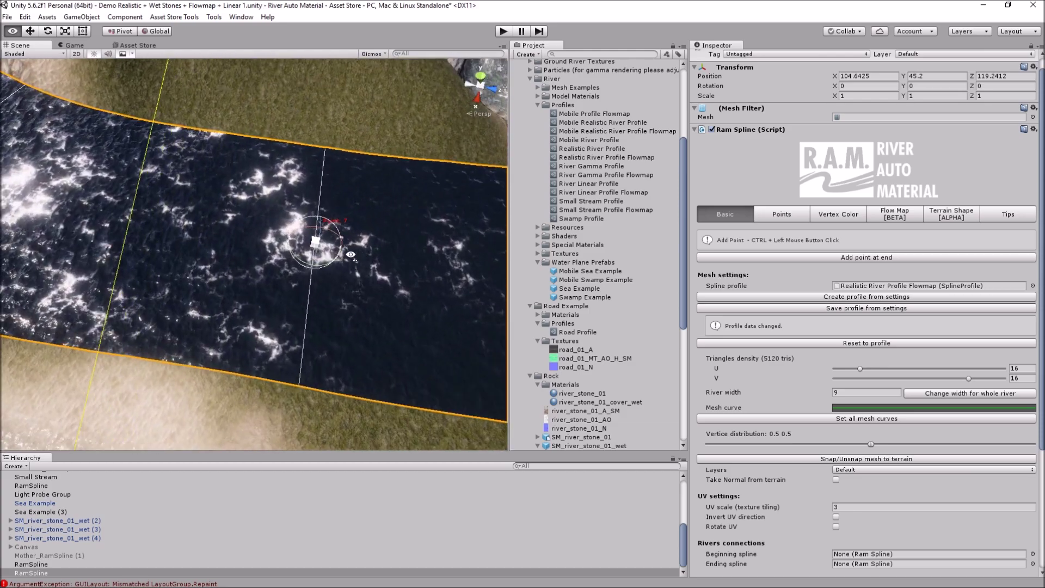
alt+drag(468, 231, 413, 304)
- Paint slow water over the river's foam in pure red with brush size 2
click(829, 217)
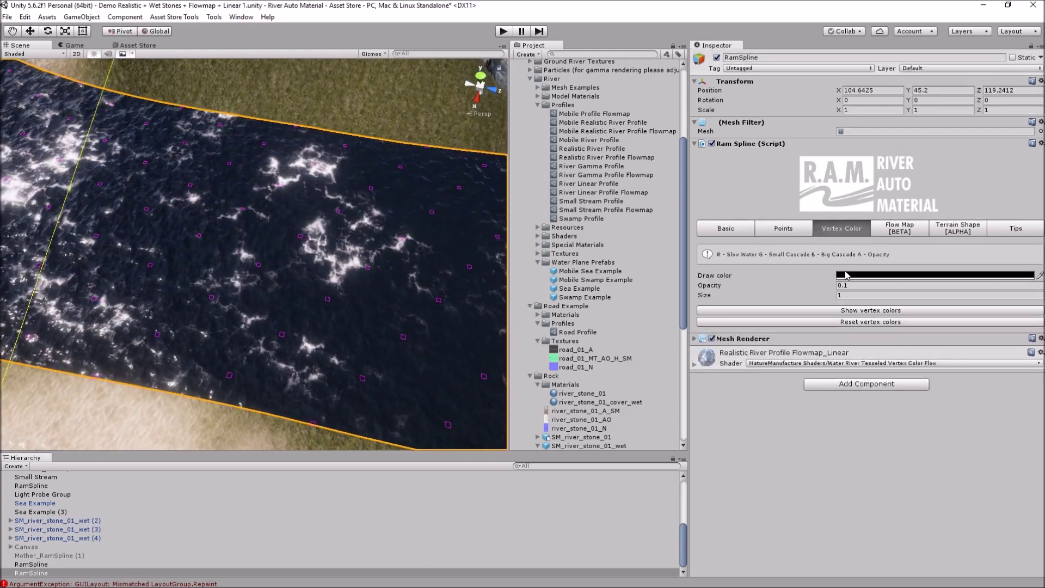
click(860, 275)
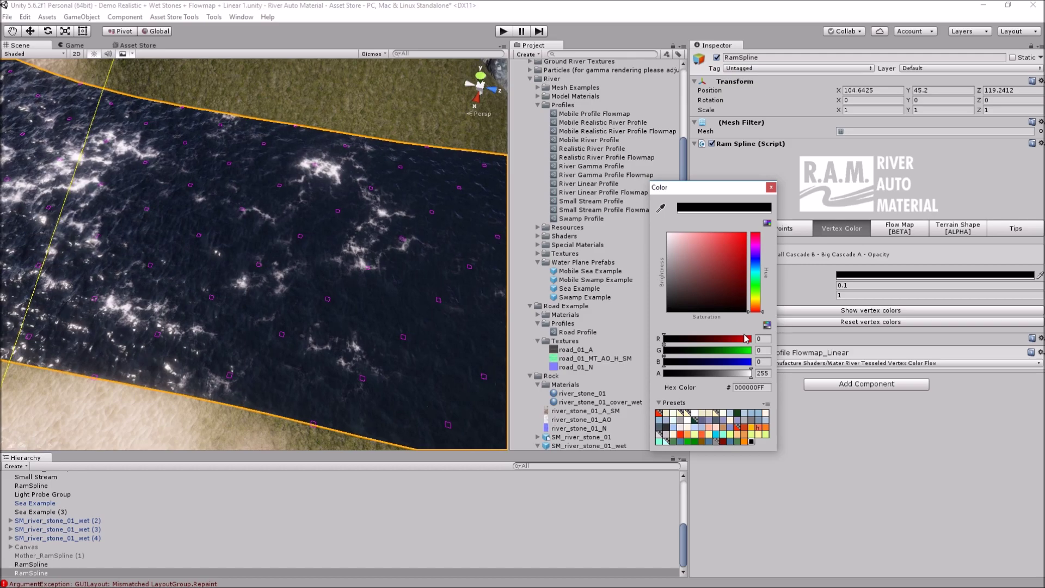
click(745, 234)
drag(704, 295, 709, 295)
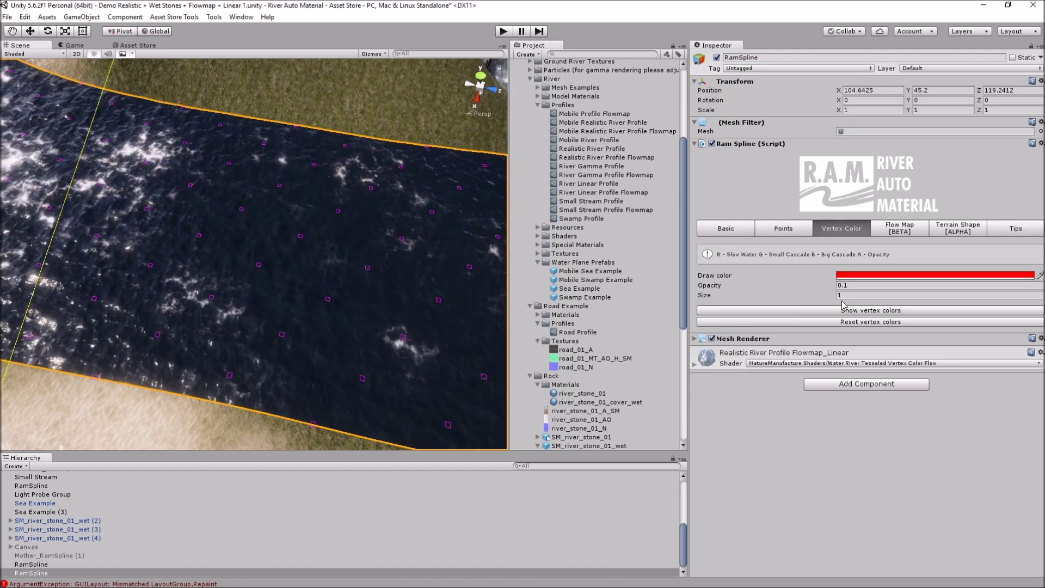
drag(74, 181, 211, 312)
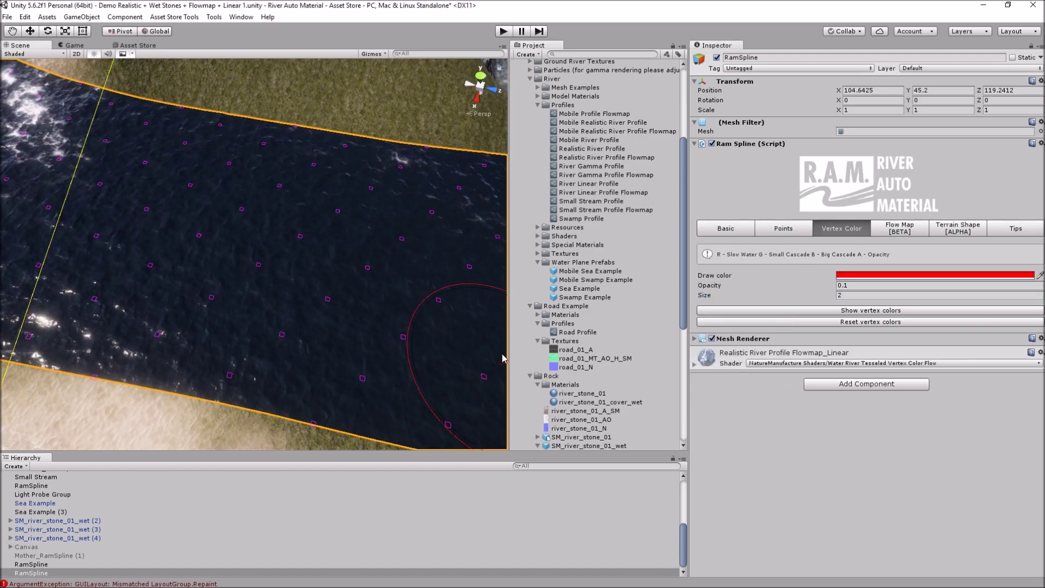
- Paint cascade foam in green, then large bright foam areas in cyan
click(851, 276)
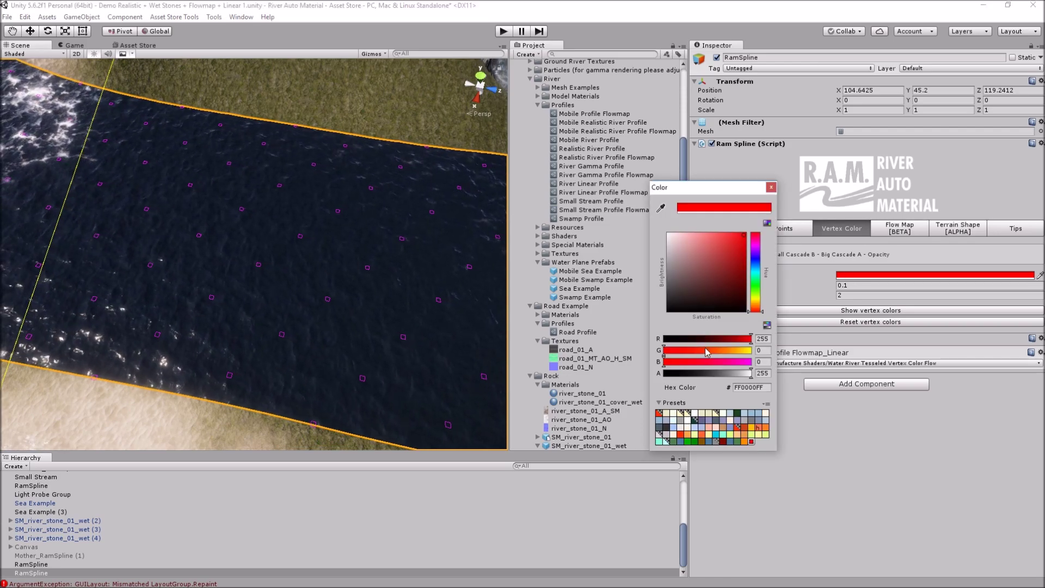
drag(733, 340, 664, 340)
drag(354, 326, 164, 245)
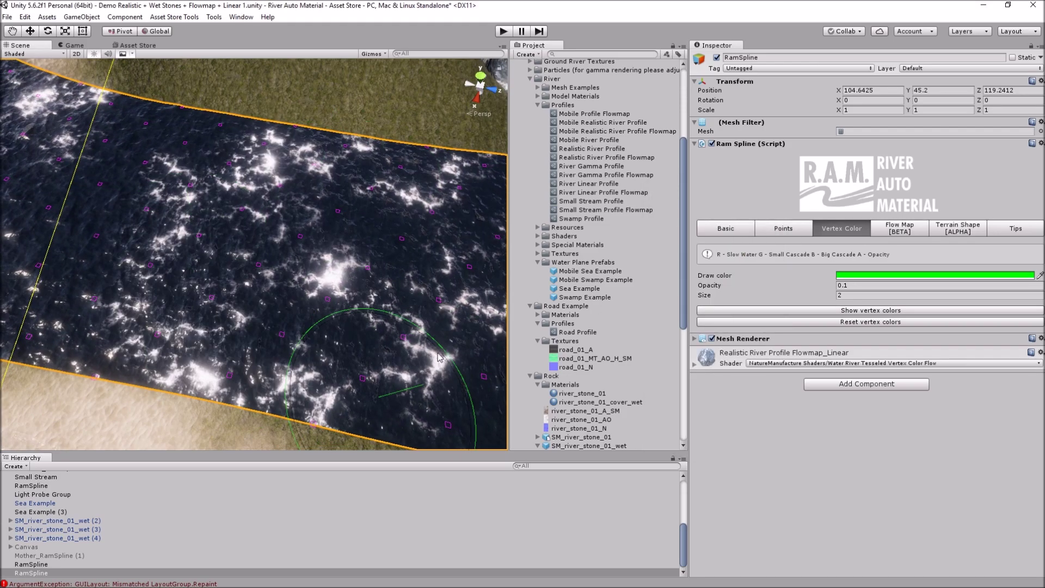
drag(665, 361, 751, 362)
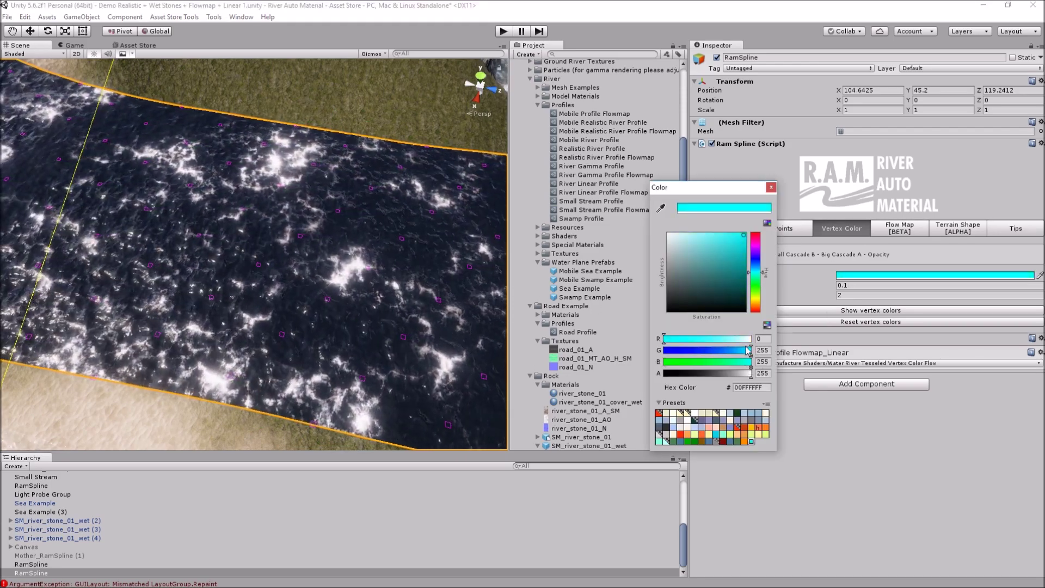
click(771, 187)
mouse_move(404, 211)
mouse_down()
mouse_move(313, 124)
mouse_move(122, 289)
mouse_up()
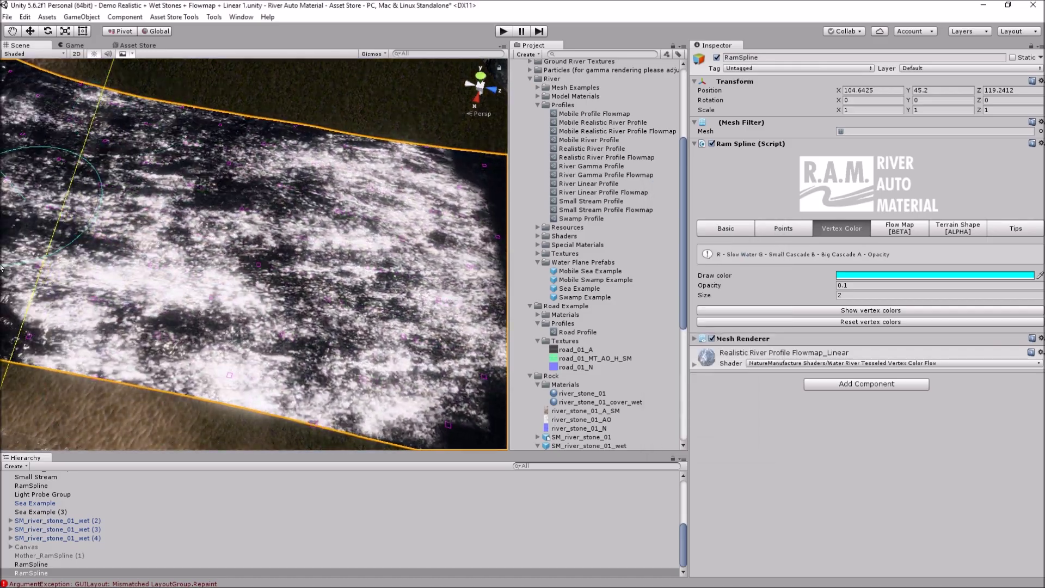
- Lower the paint colour's alpha to 0.1 and paint a transparent patch showing the ground
click(871, 275)
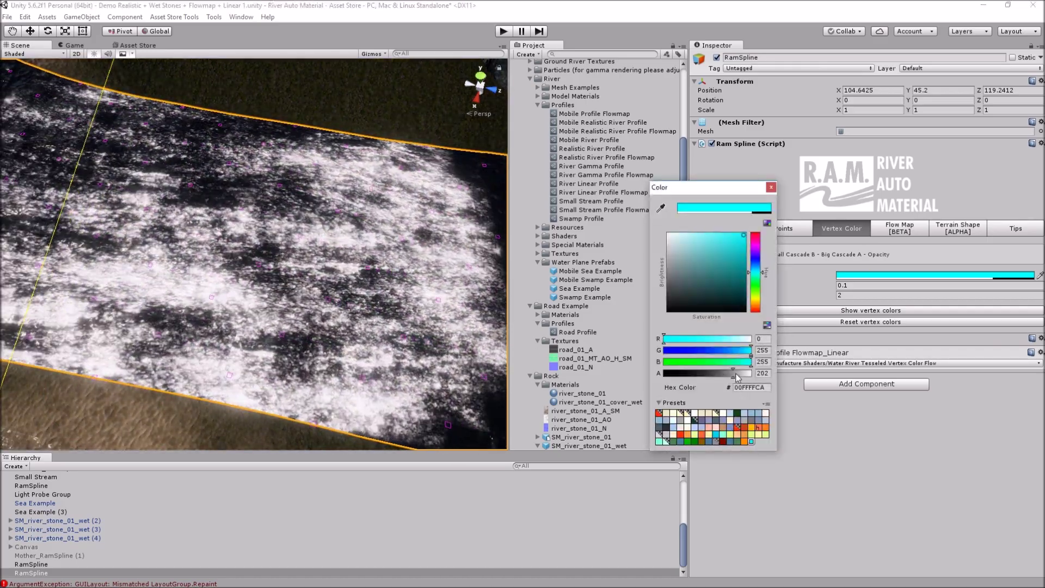
click(771, 187)
click(871, 275)
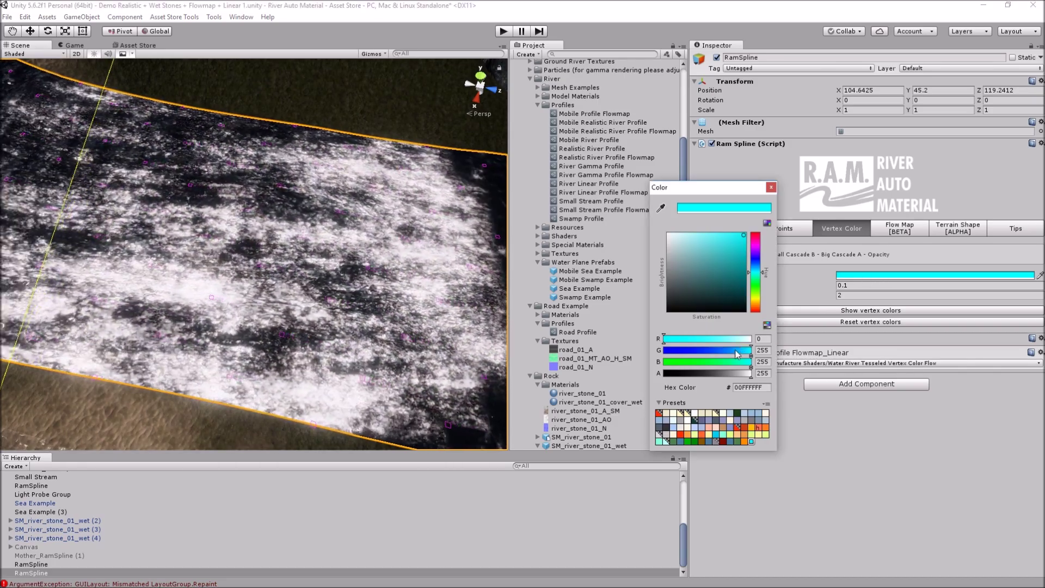
click(676, 375)
click(771, 187)
drag(370, 289, 355, 278)
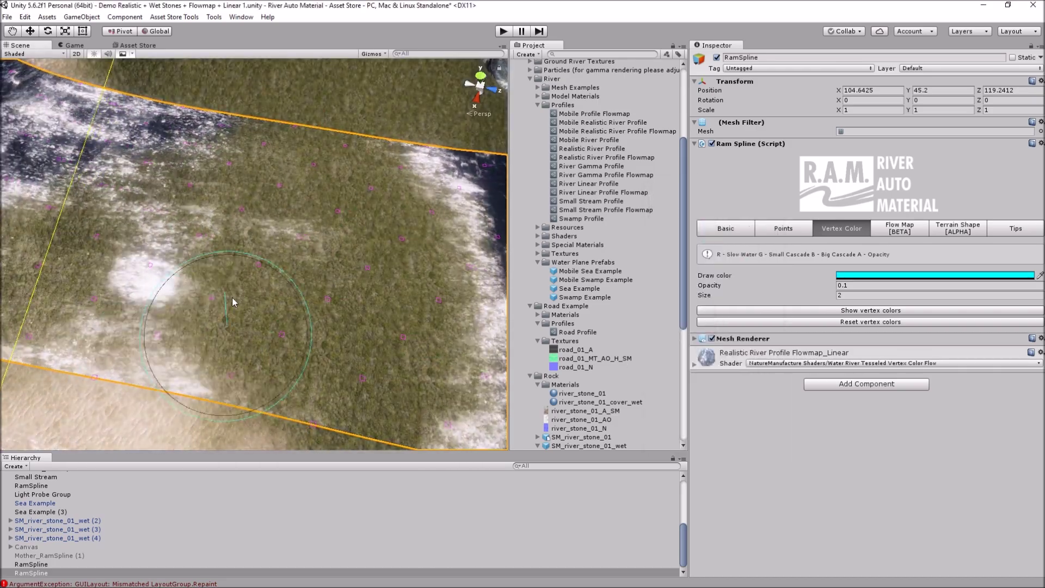
- Preview the painted vertex colours, then reset them to default
click(831, 311)
click(830, 310)
click(827, 321)
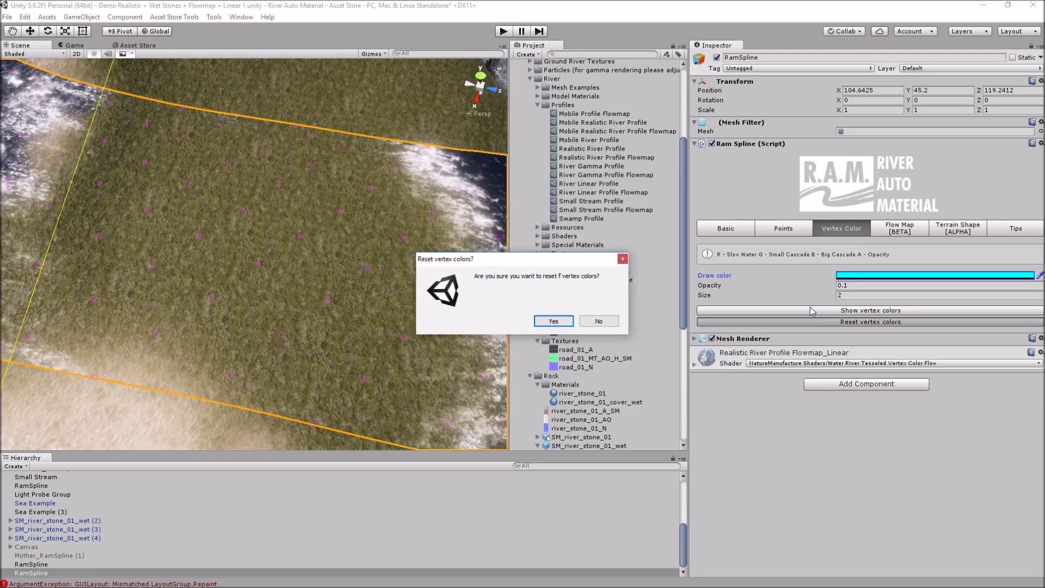
click(554, 321)
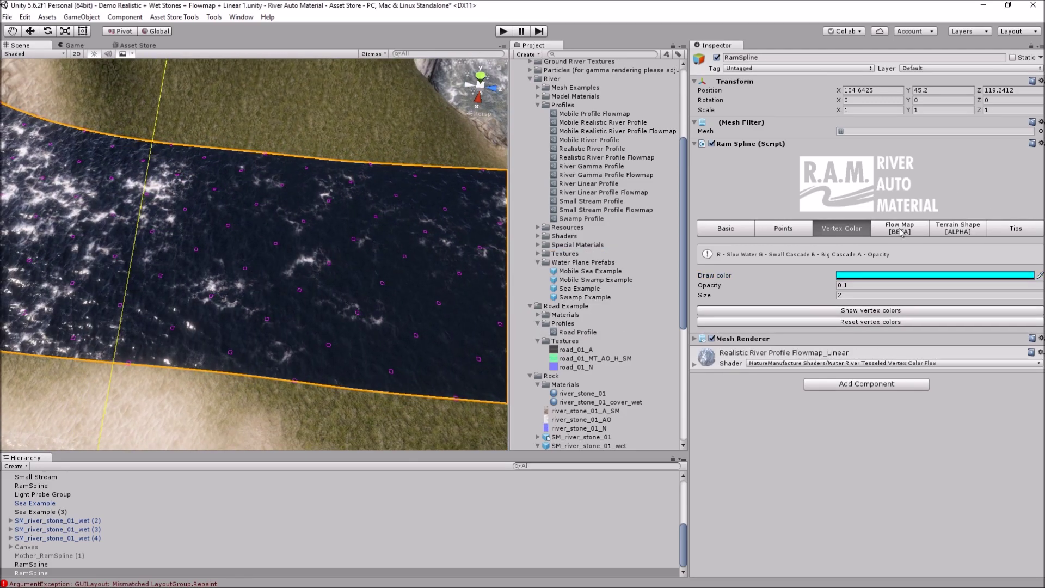
- In the river's Flow Map settings, paint a new flow direction and lower flow speed to 0.154
click(900, 228)
scroll(275, 228, up, 5)
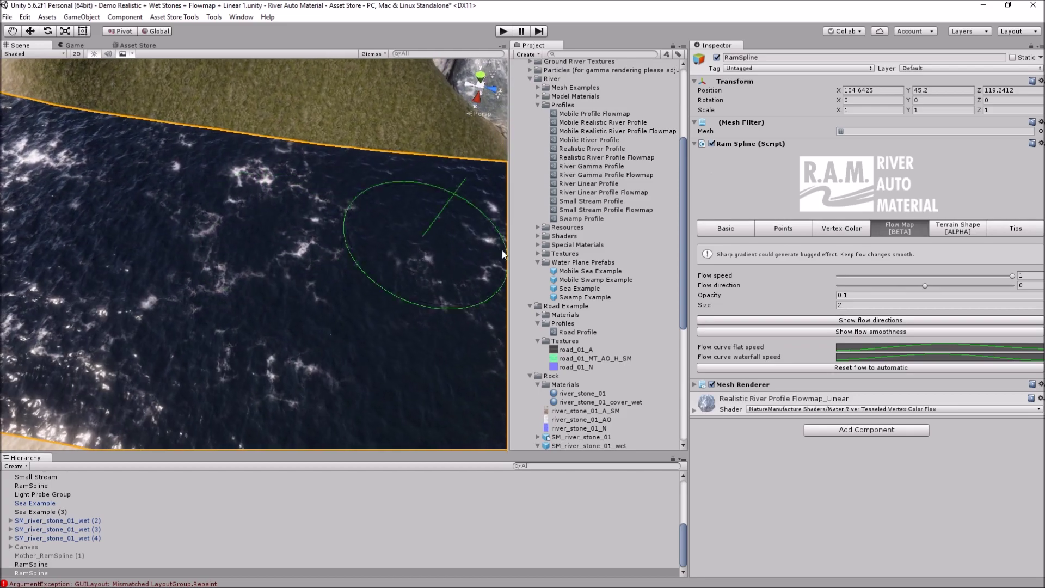
mouse_move(1012, 276)
mouse_down()
mouse_move(950, 276)
mouse_move(948, 286)
mouse_up()
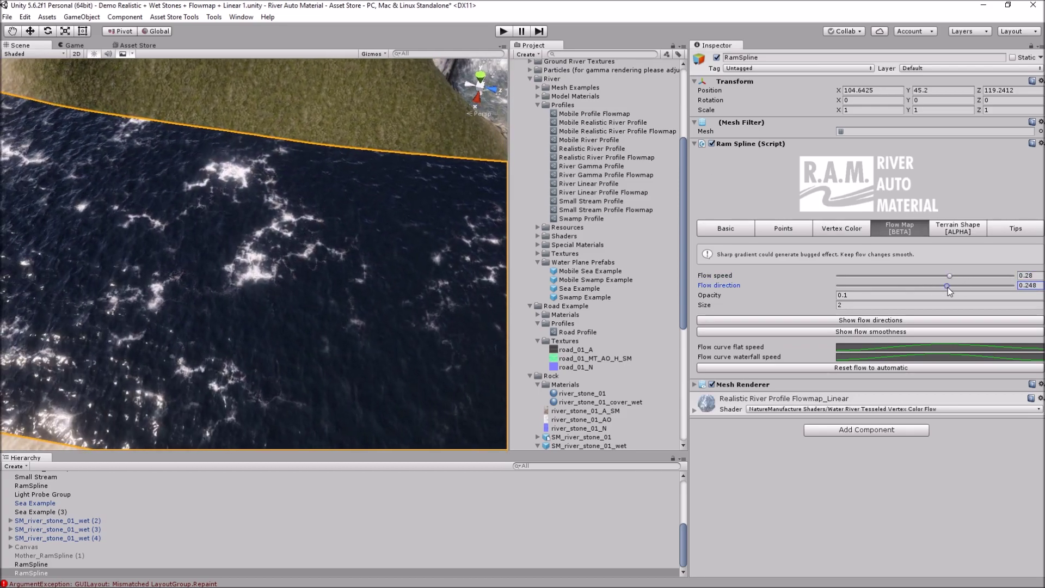
drag(304, 280, 221, 233)
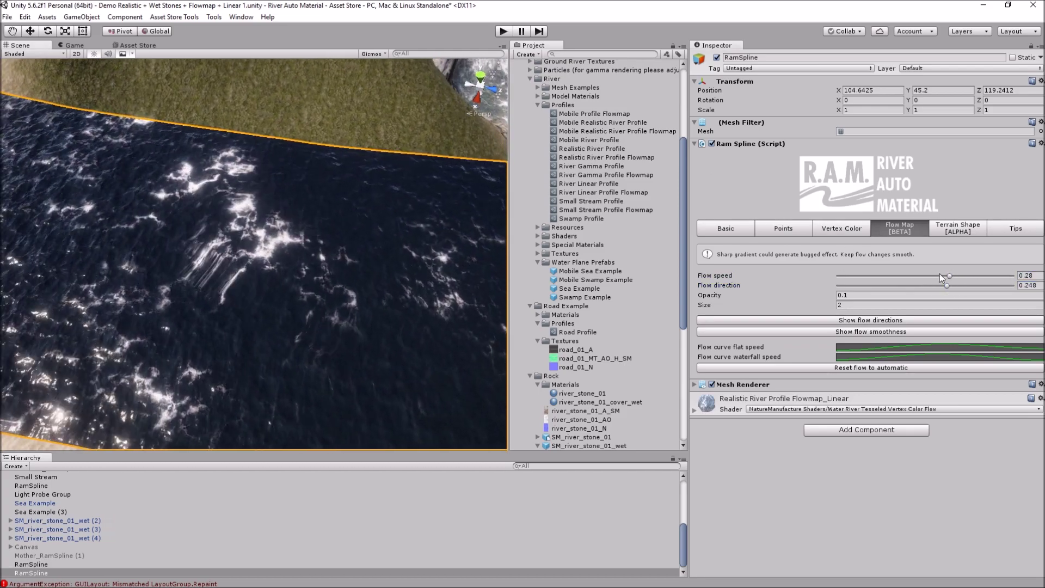
click(939, 276)
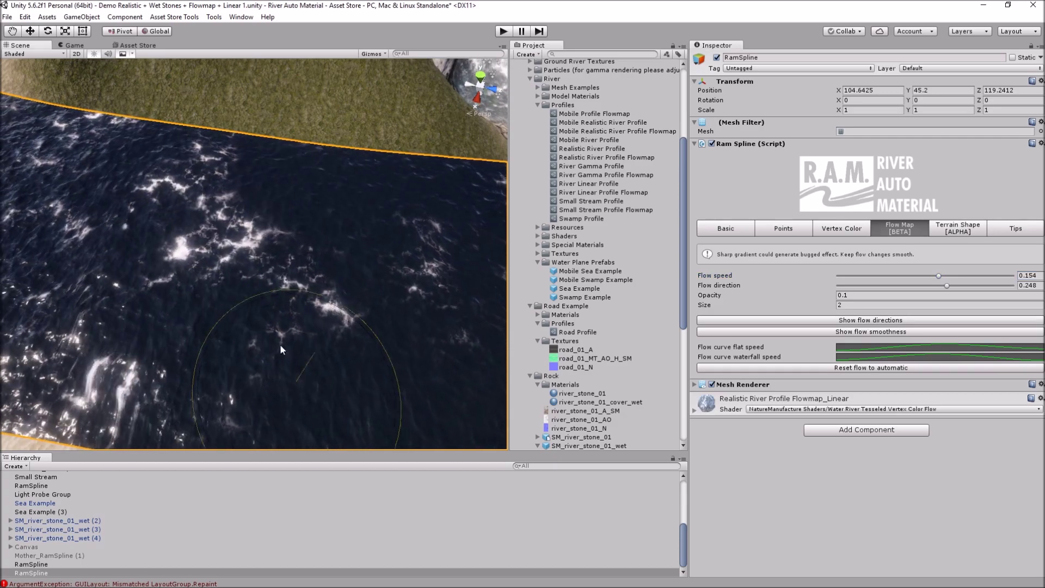
scroll(280, 349, down, 5)
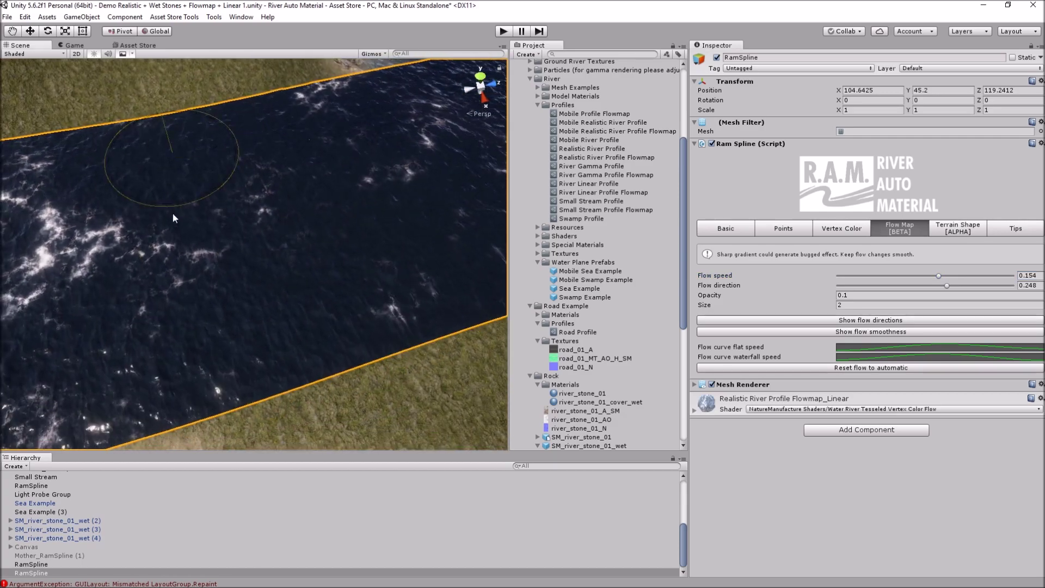
alt+drag(223, 268, 180, 304)
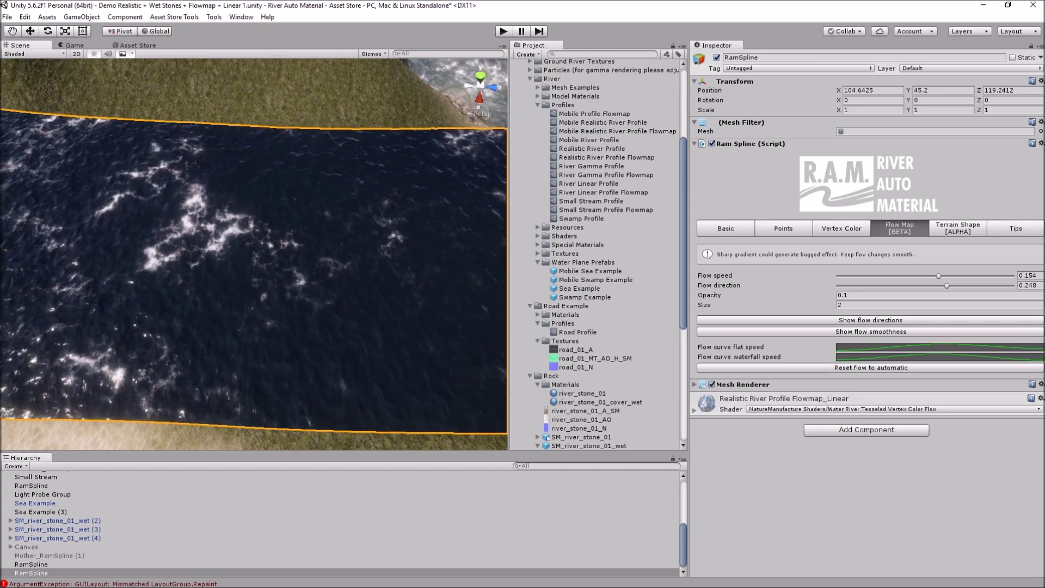
- Set flow speed to 0.186 and flow direction to -0.184
drag(937, 276, 933, 276)
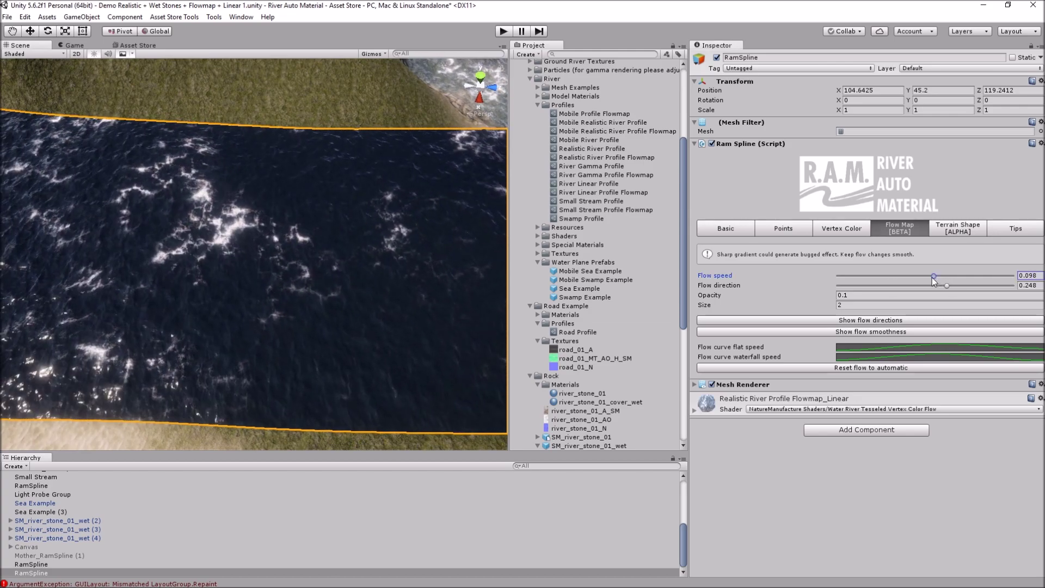
click(941, 285)
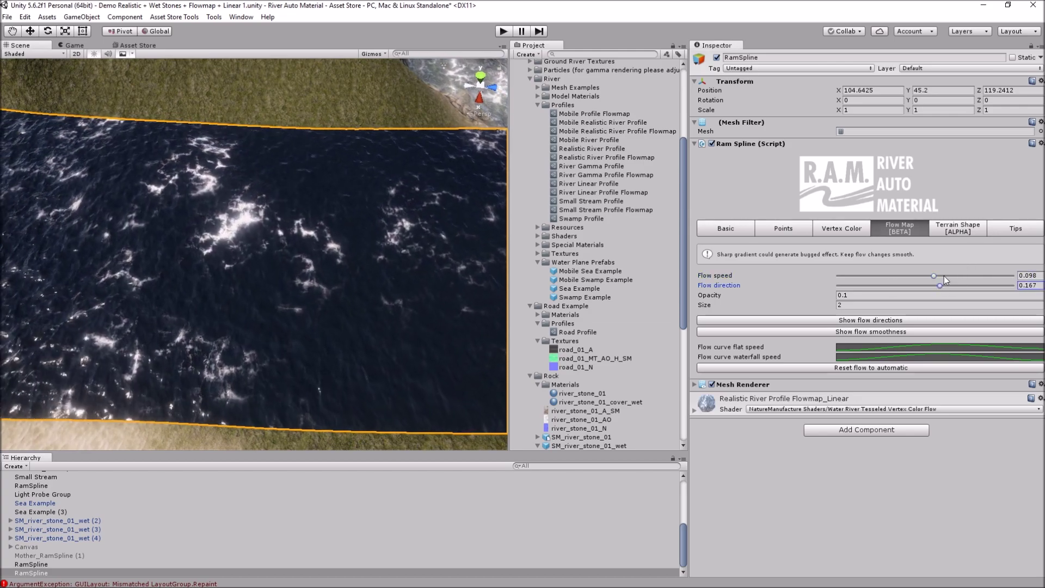
click(943, 275)
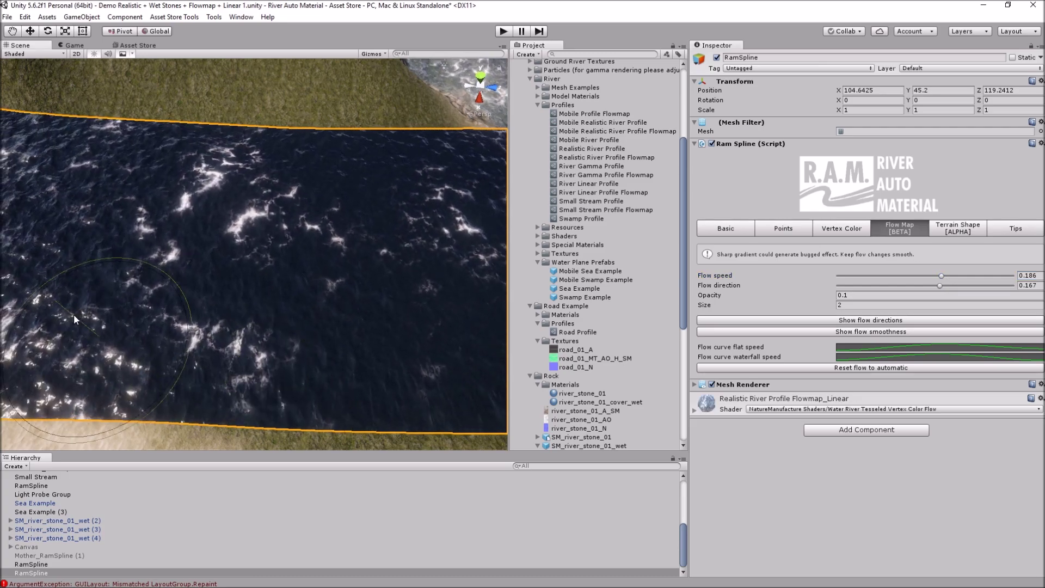
mouse_move(74, 315)
alt+mouse_down()
mouse_move(207, 194)
mouse_move(276, 209)
alt+mouse_up()
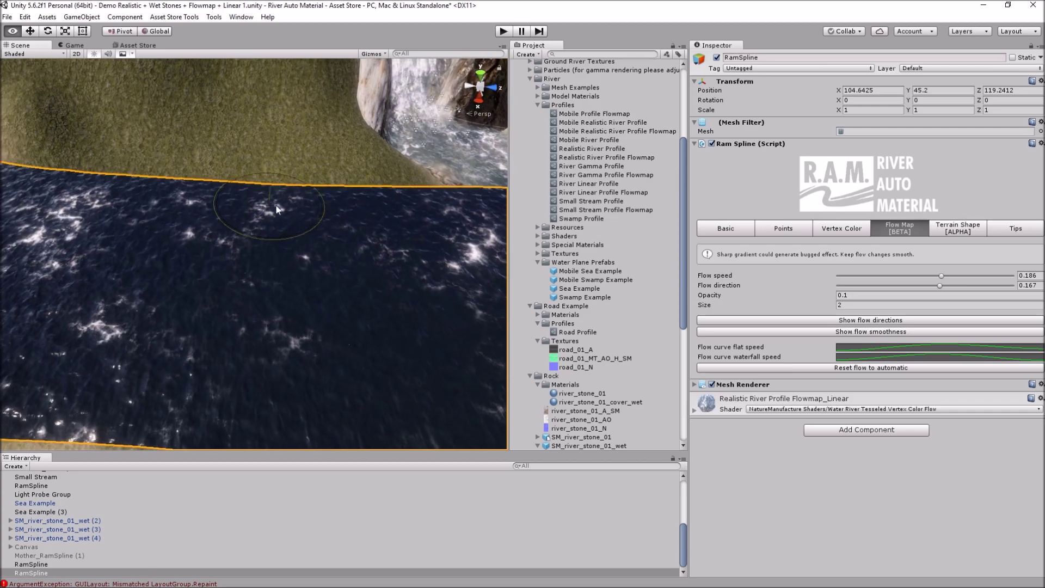
click(918, 286)
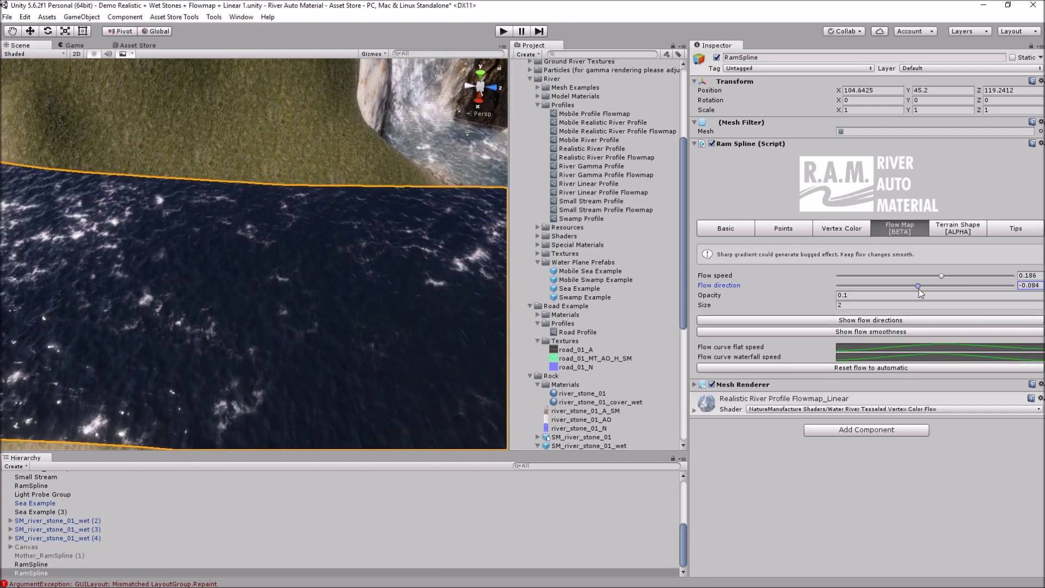
scroll(345, 287, down, 5)
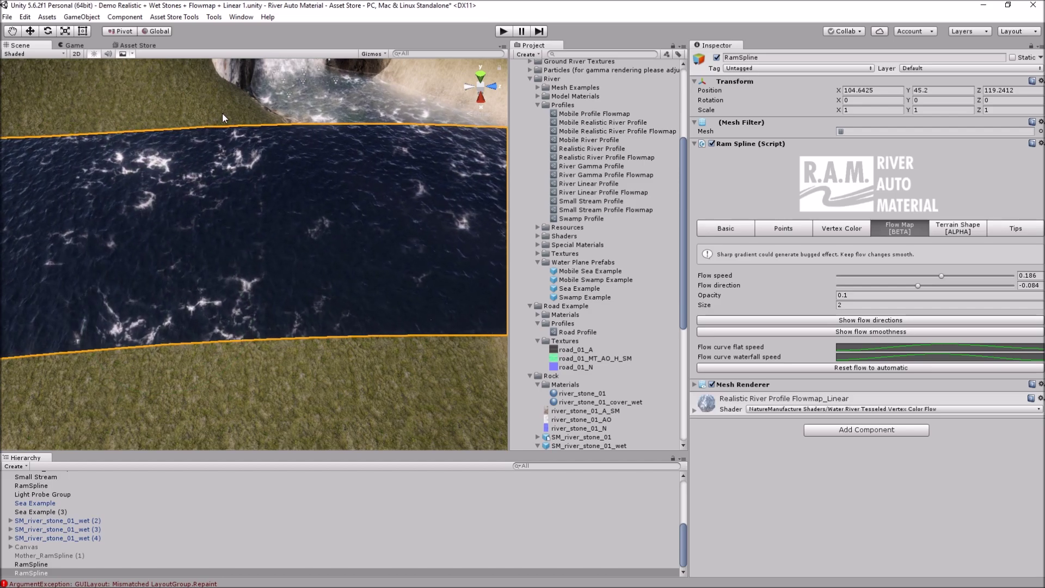
ctrl+scroll(177, 316, down, 1)
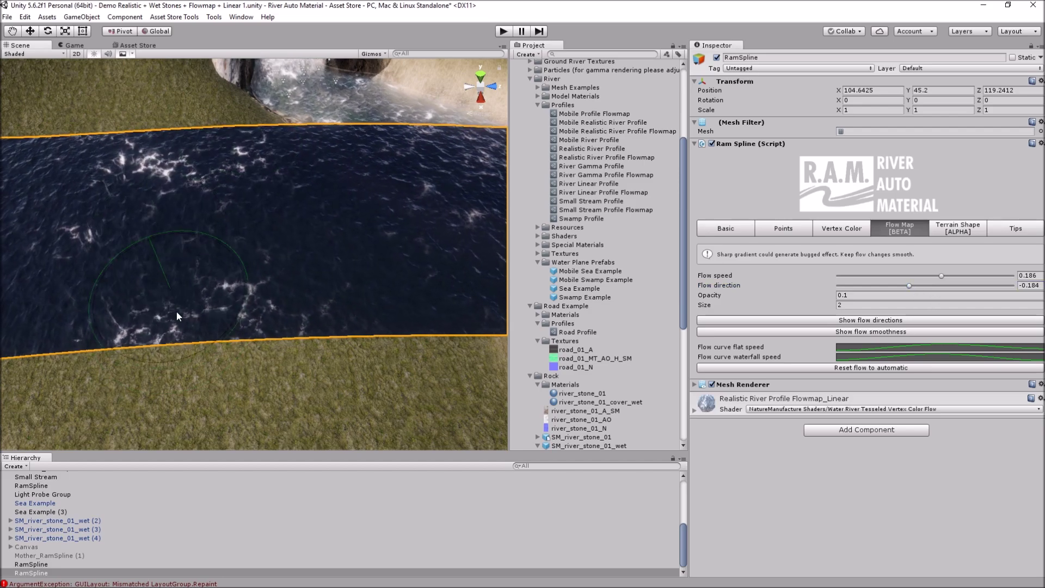
- Show the flow direction arrows and paint a red slower-flow band across the river
click(870, 320)
mouse_move(218, 305)
alt+mouse_down()
mouse_move(284, 281)
mouse_move(786, 354)
alt+mouse_up()
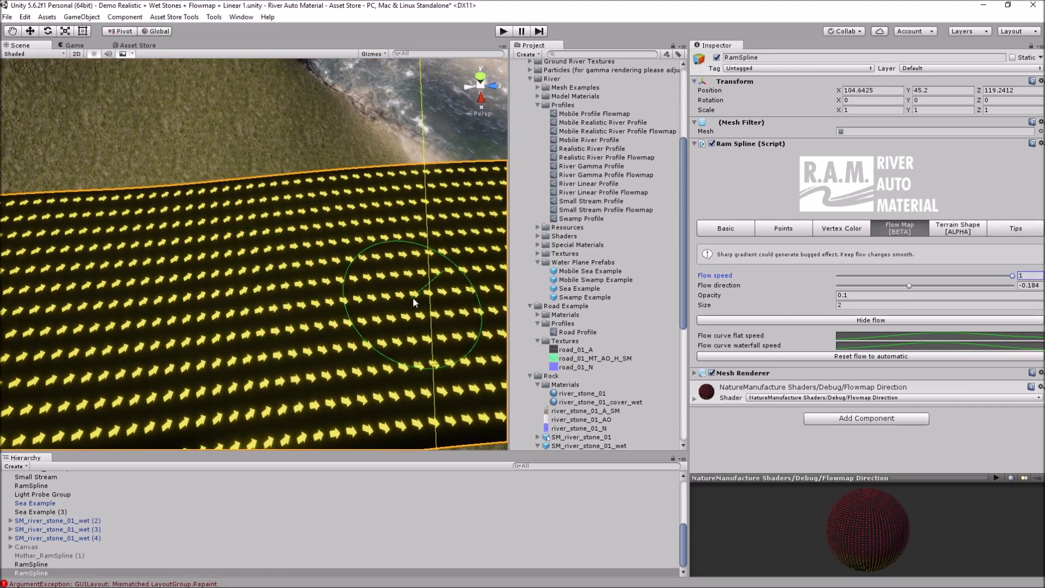
drag(414, 302, 192, 325)
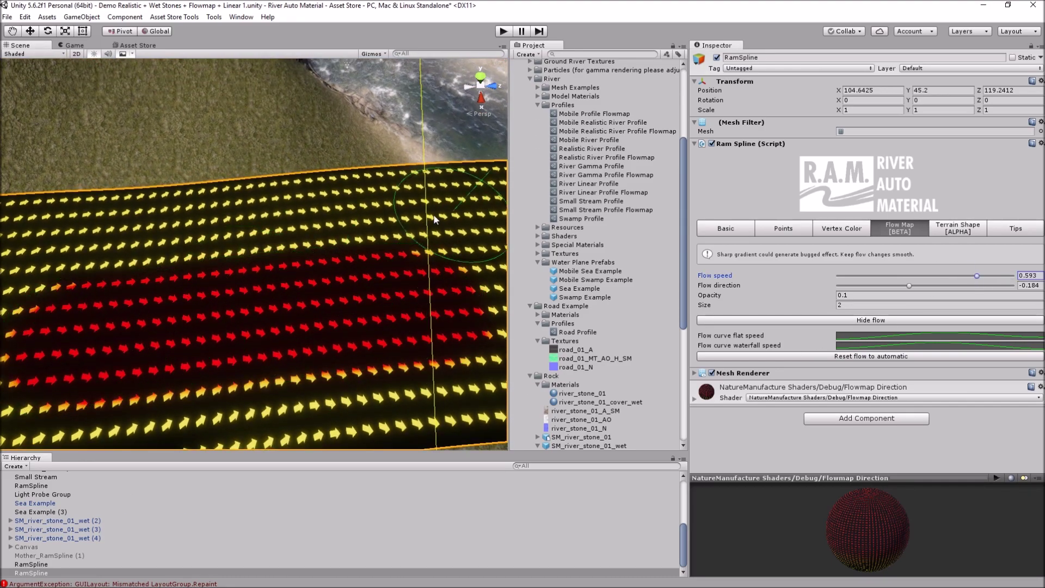
drag(179, 240, 682, 310)
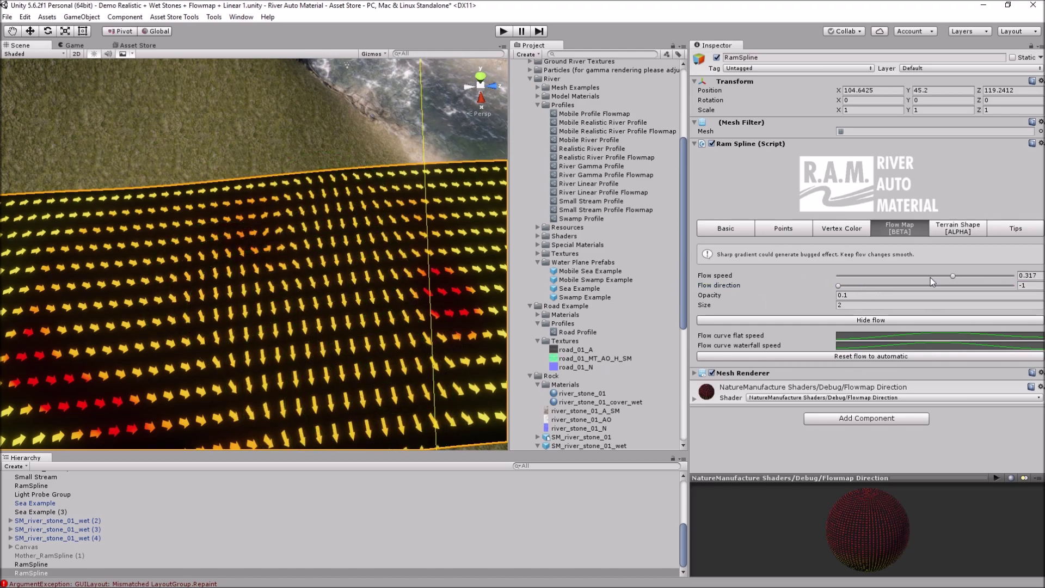
- Paint a reversed blue band at flow speed -1, then reset the flow to automatic
drag(867, 276, 838, 276)
drag(406, 291, 166, 322)
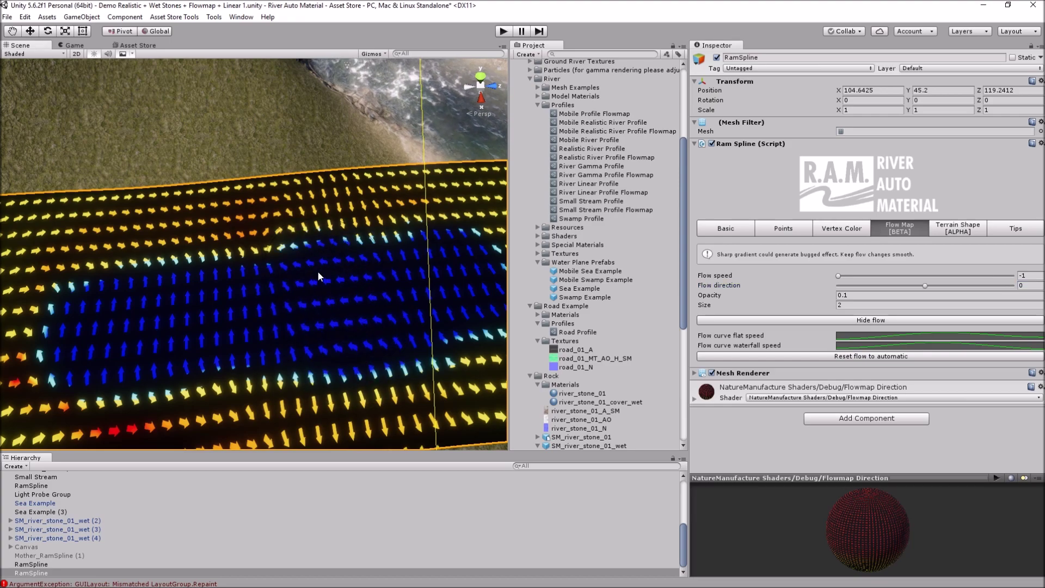
scroll(205, 294, down, 3)
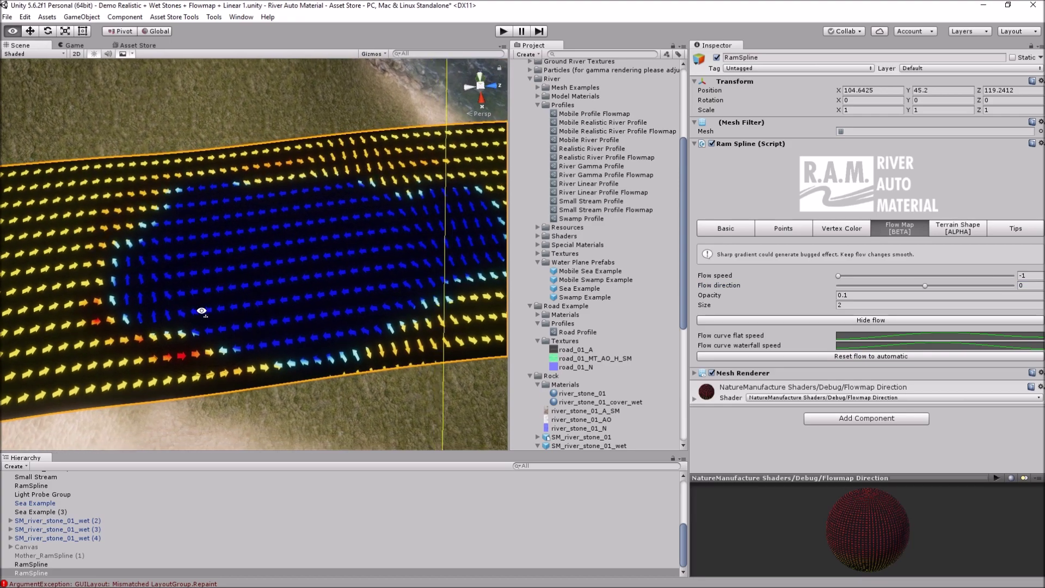
scroll(205, 294, up, 3)
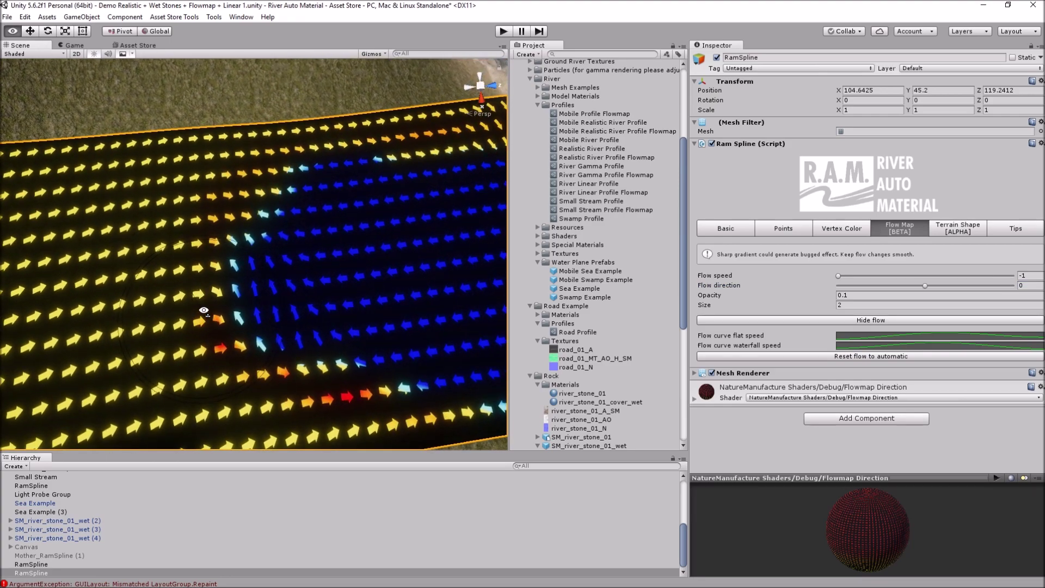
click(883, 357)
click(554, 321)
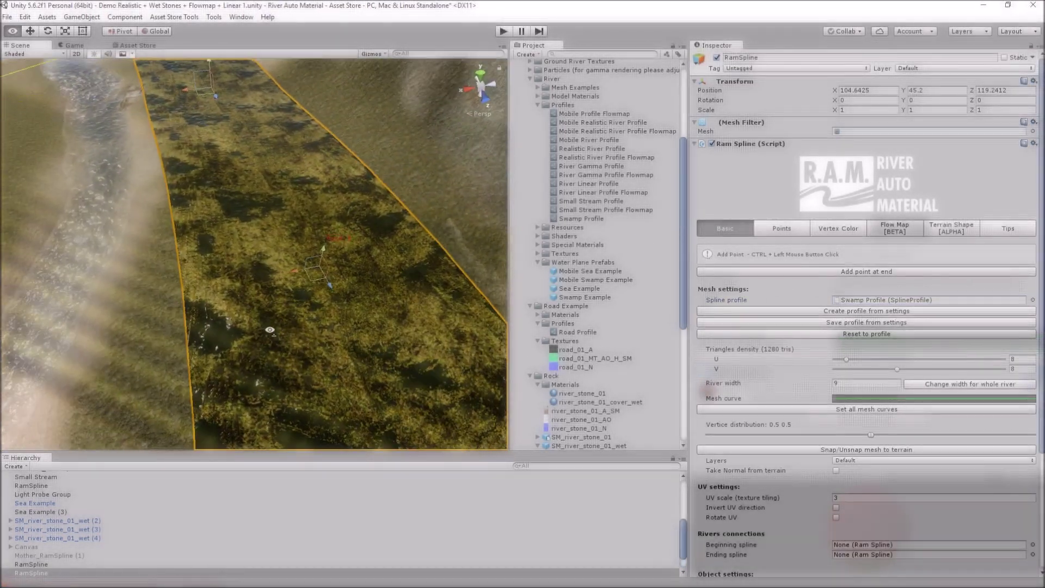
- Open the swamp's flat-speed flow curve and set its peak key to 0.5
alt+drag(270, 330, 646, 323)
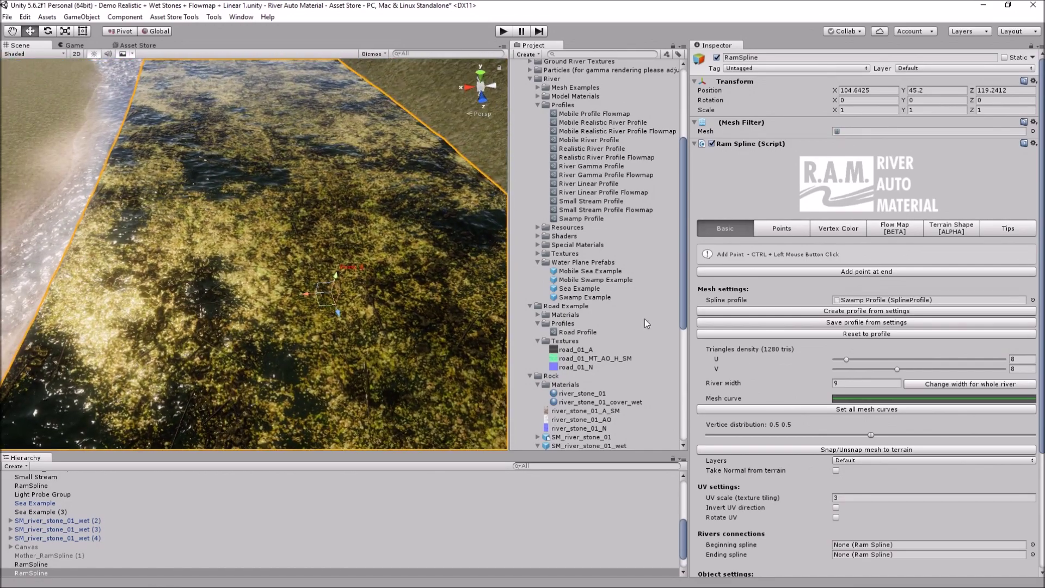
click(884, 230)
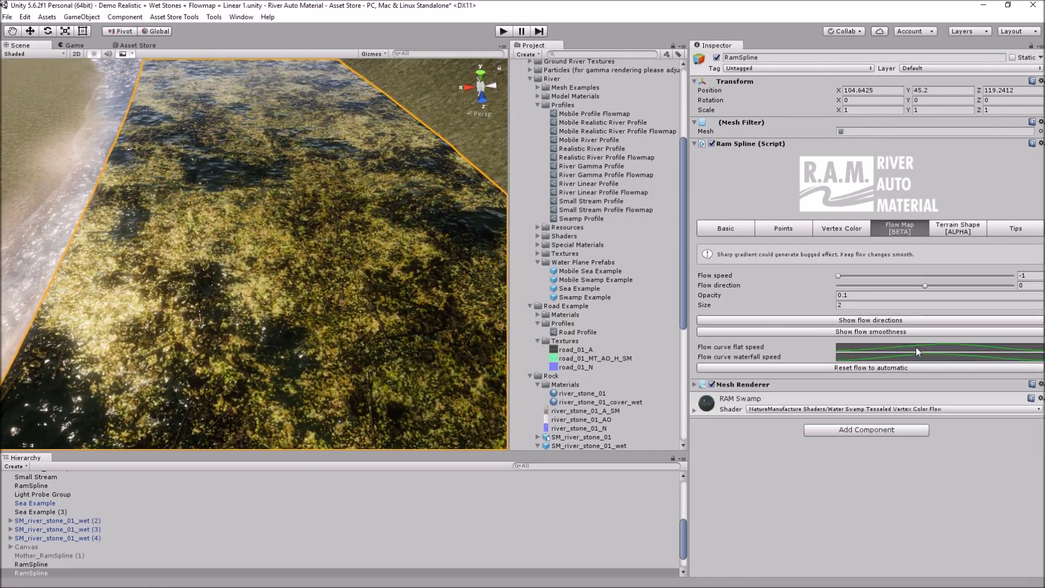
click(916, 347)
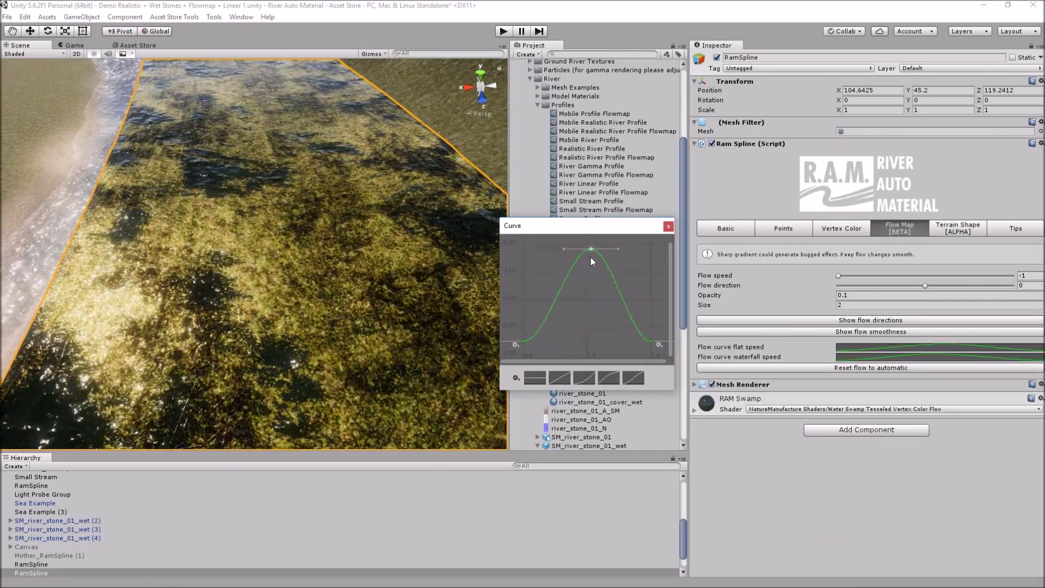
right_click(591, 251)
click(615, 272)
text(0.5)
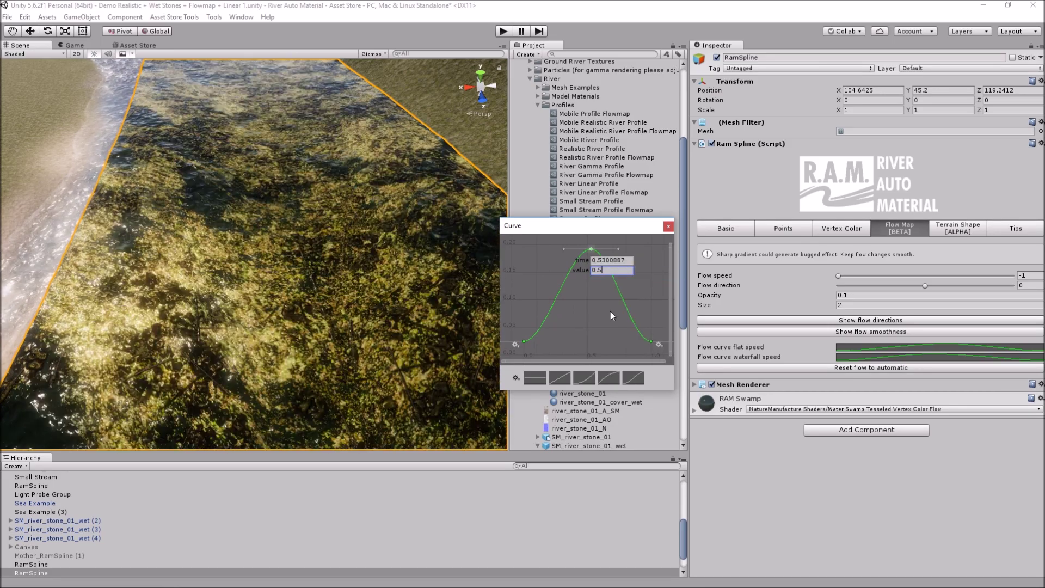
key(Return)
- Pull both curve ends down to 0 and create a new river spline
drag(524, 341, 524, 360)
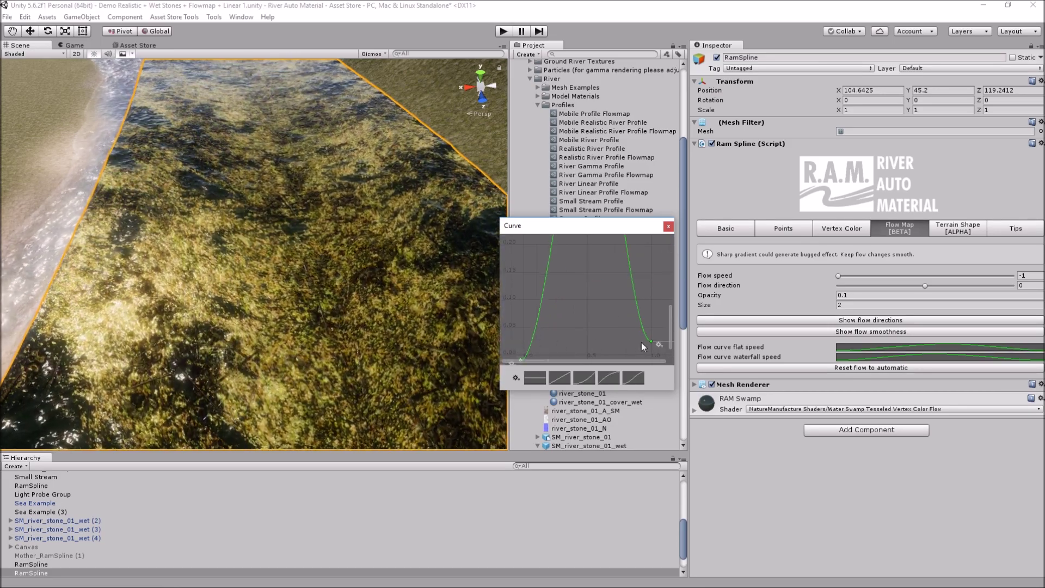
drag(651, 341, 658, 355)
click(669, 228)
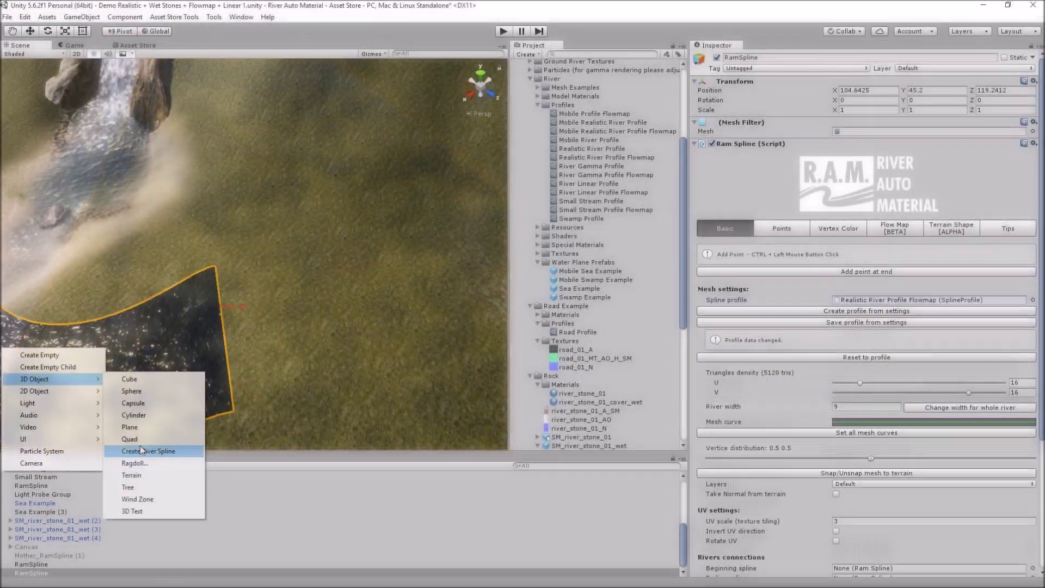
click(141, 451)
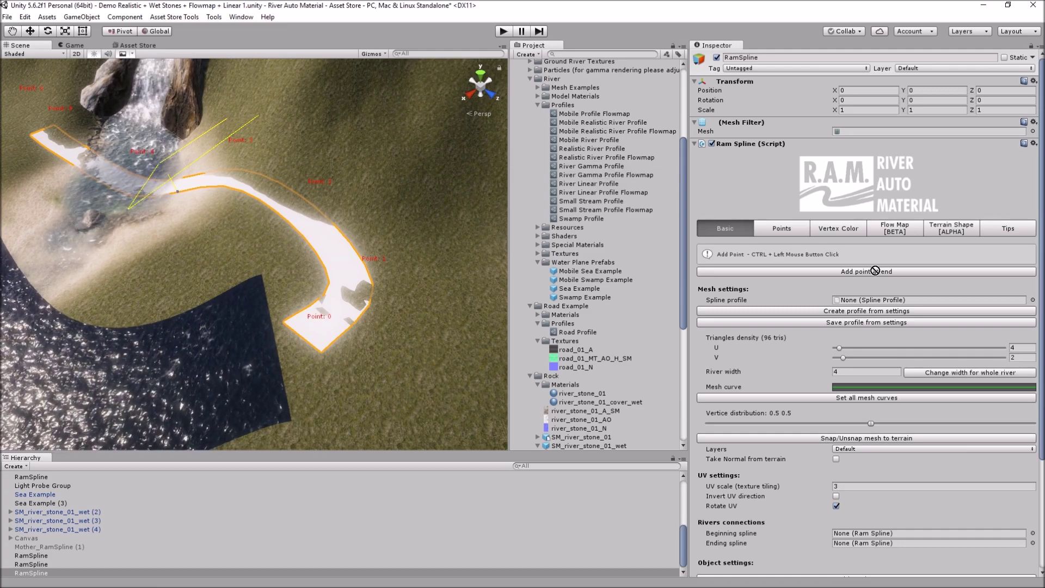
- Give this spline the Realistic River Profile Flowmap and start it from the existing RamSpline
drag(875, 271, 925, 299)
scroll(871, 406, down, 5)
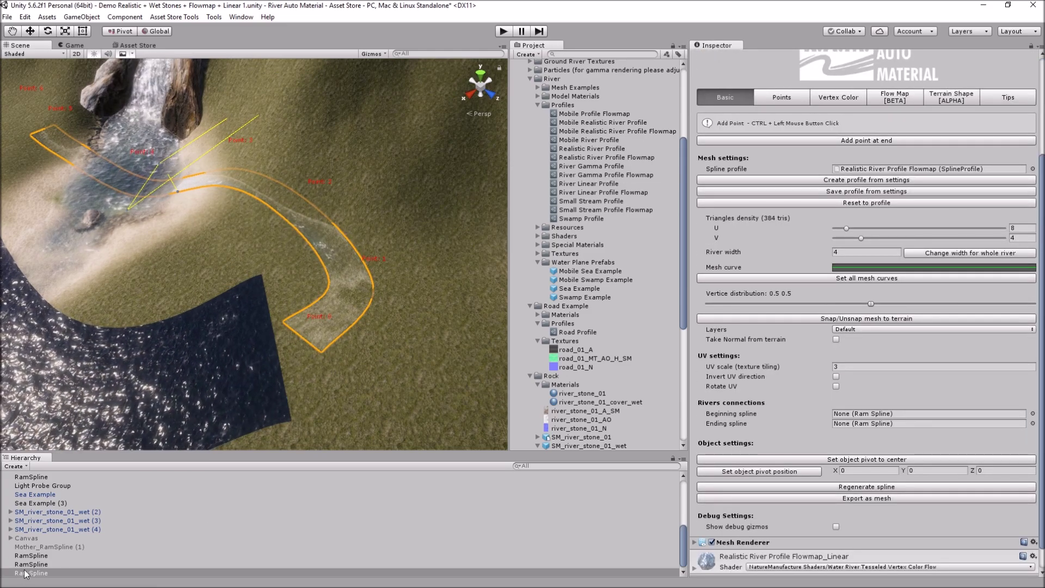
drag(24, 573, 869, 414)
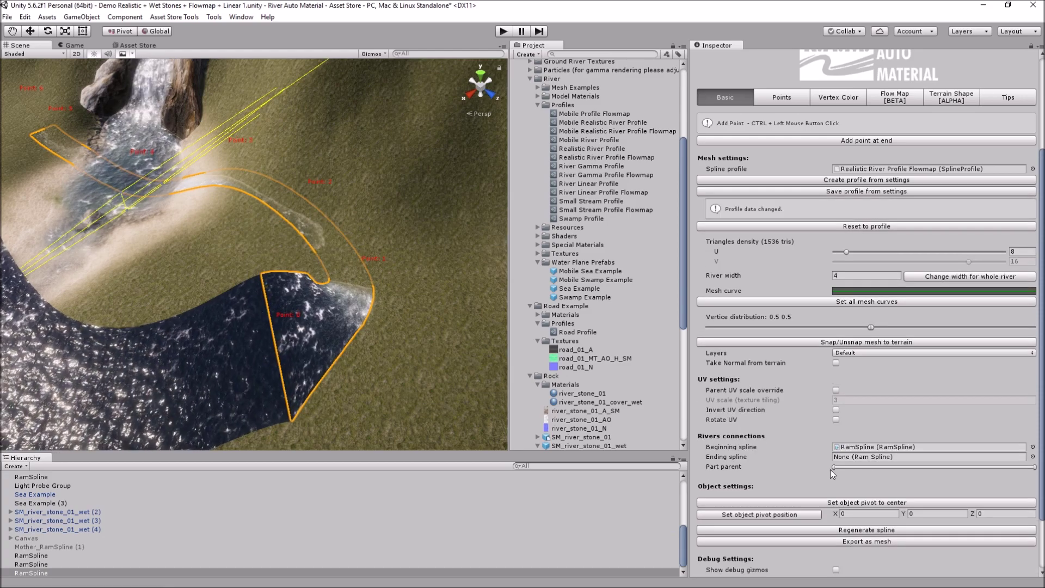
mouse_move(834, 467)
mouse_down()
mouse_move(939, 467)
mouse_move(873, 468)
mouse_up()
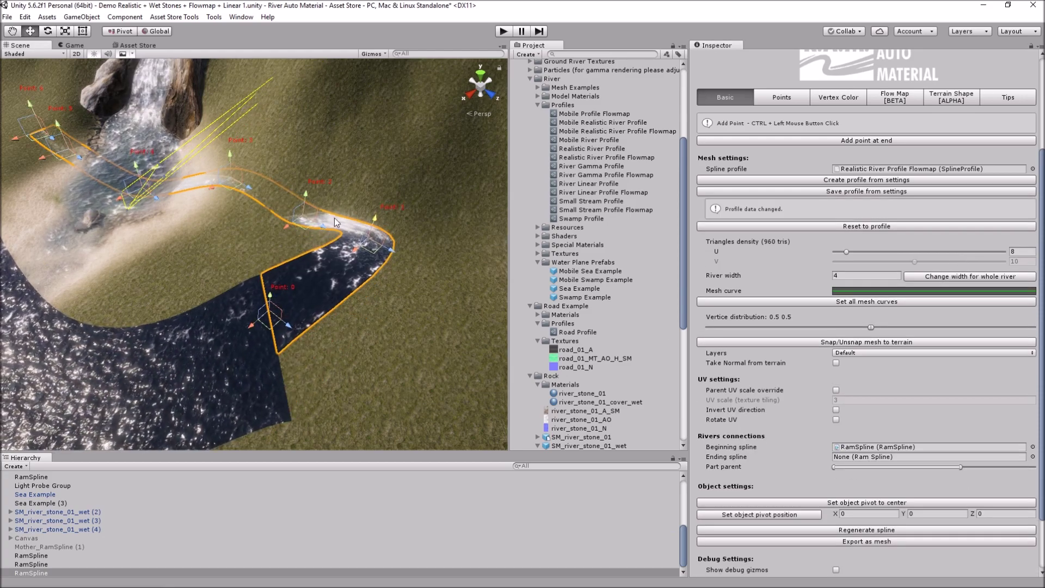
alt+drag(305, 178, 234, 185)
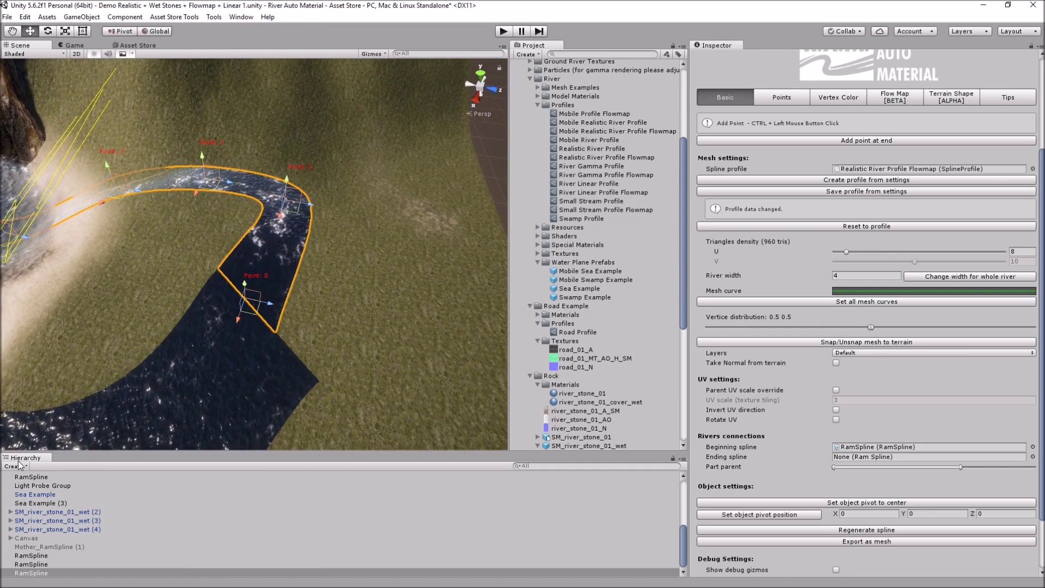
- Create another river spline with the Flowmap profile, joined to RamSpline, and slide its join point
click(134, 452)
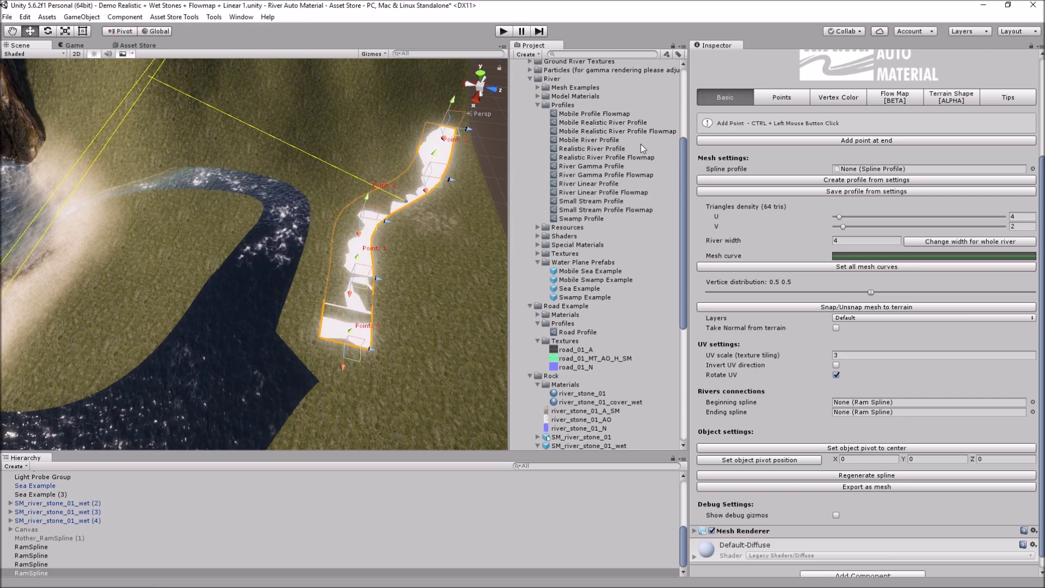
drag(894, 173, 895, 169)
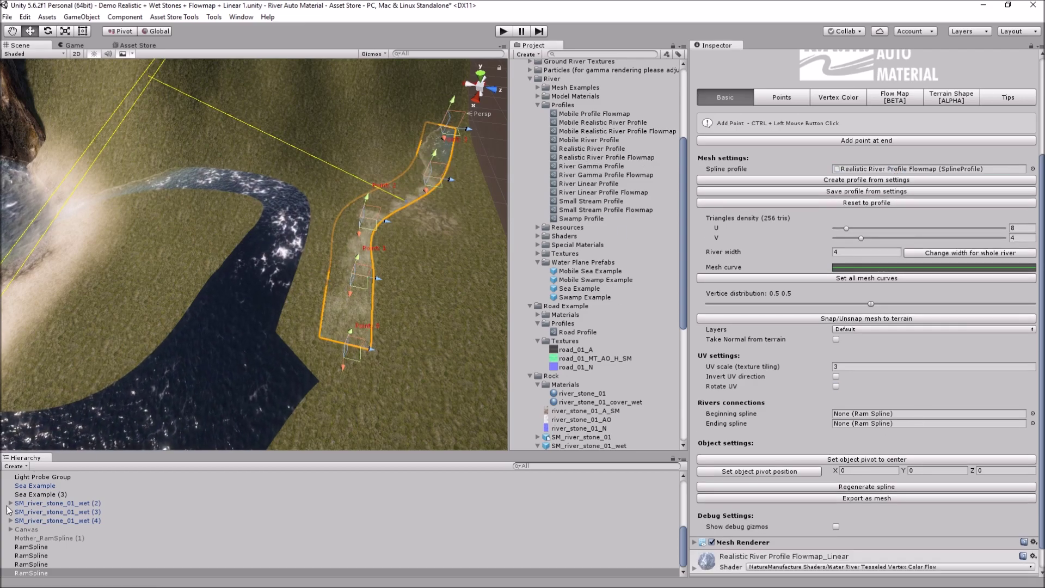
drag(891, 418, 891, 417)
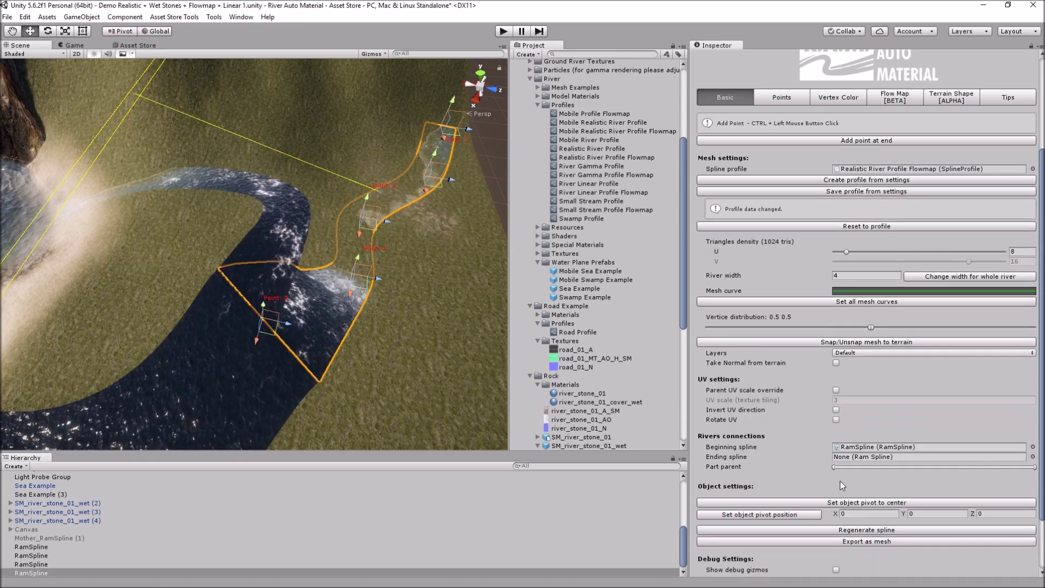
drag(834, 468, 996, 470)
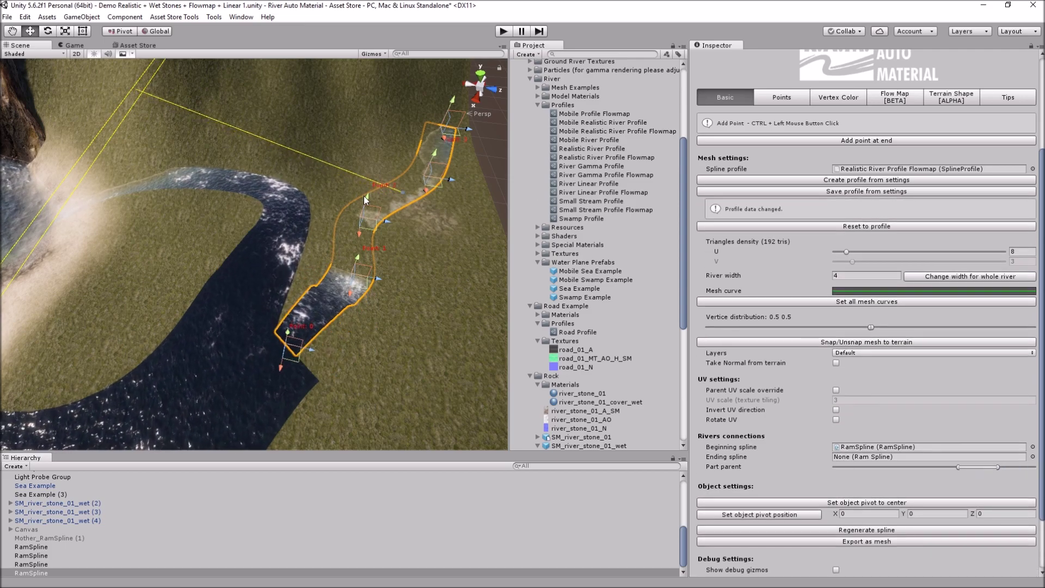
middle_drag(357, 240, 288, 185)
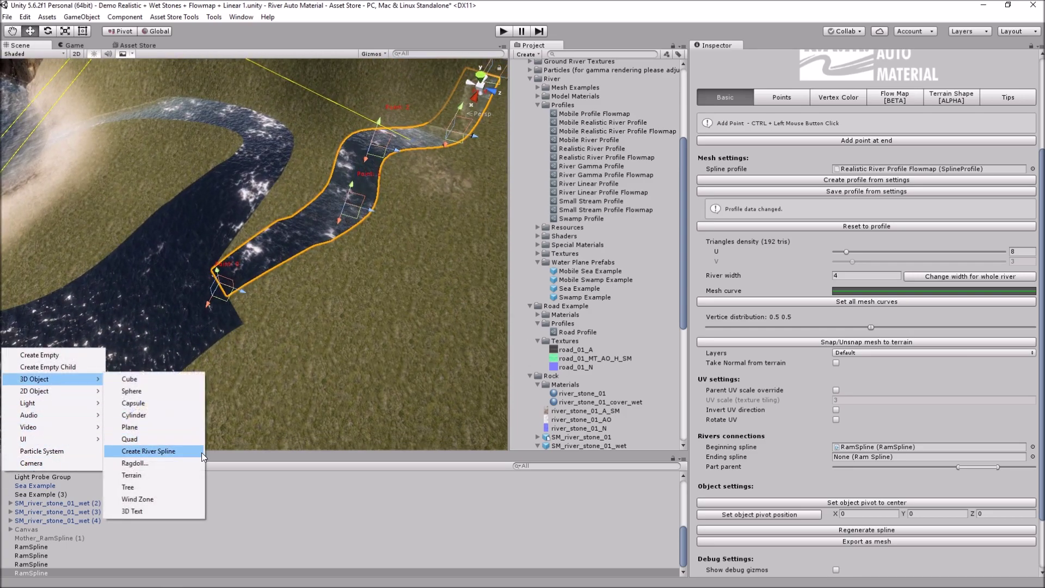
- Create a river spline, add and reshape its points, and apply the Realistic River Profile Flowmap
click(201, 452)
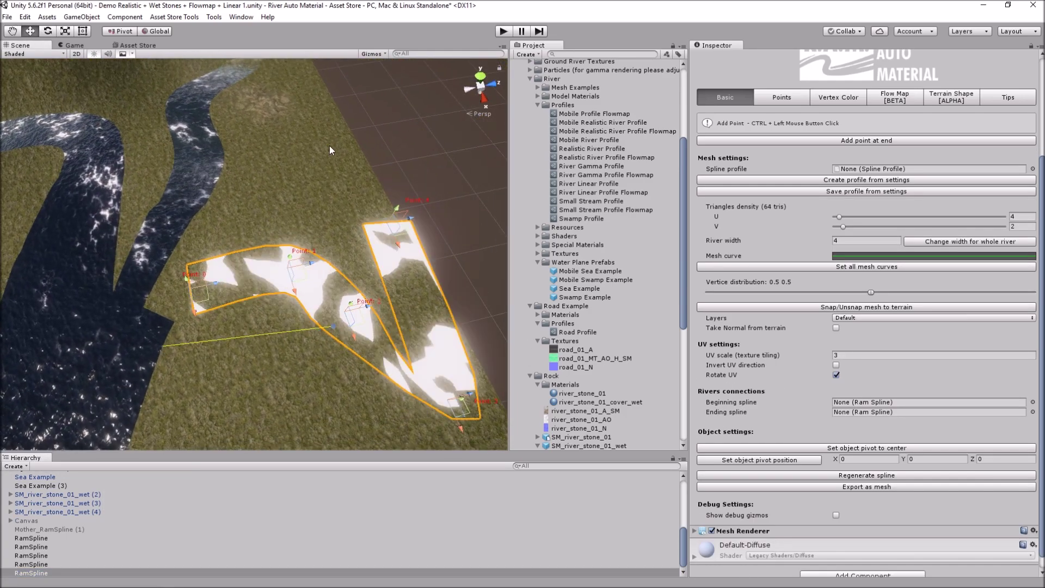
ctrl+click(330, 151)
drag(463, 402, 403, 282)
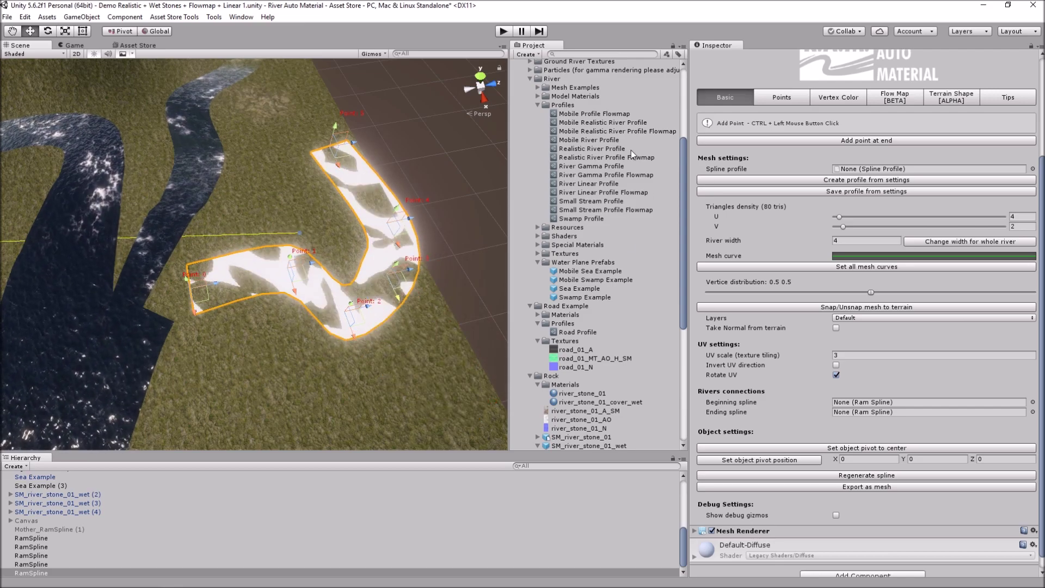
drag(874, 173, 875, 171)
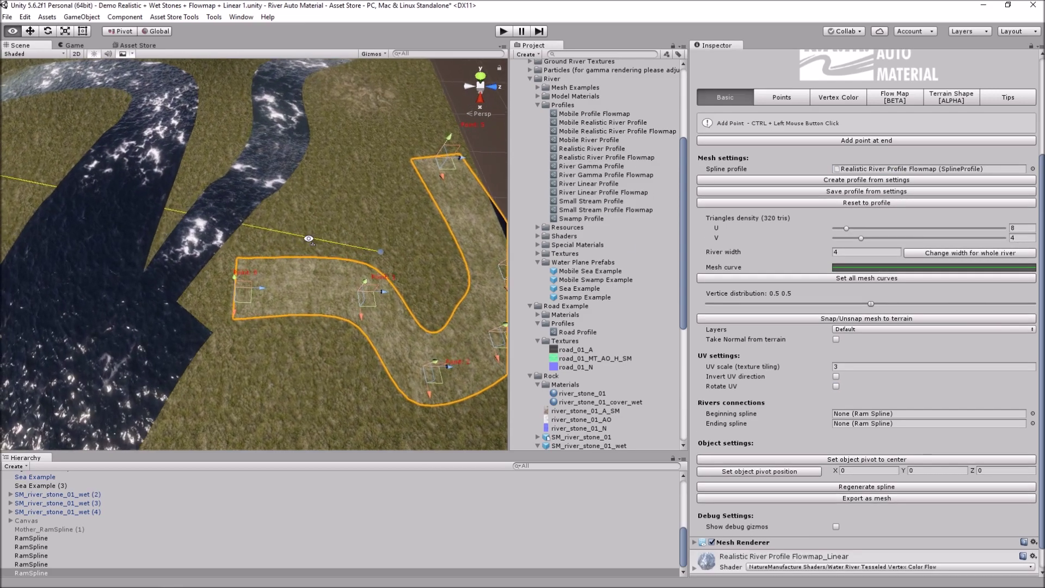
middle_drag(350, 224, 339, 317)
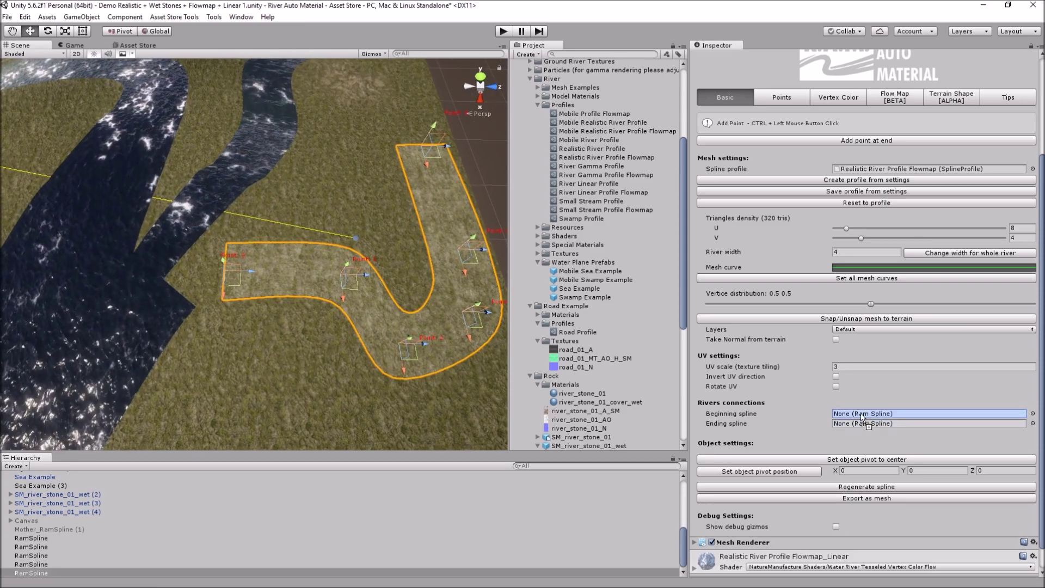
- Set RamSpline as the new river's beginning spline and select the terrain beneath
drag(861, 417, 862, 415)
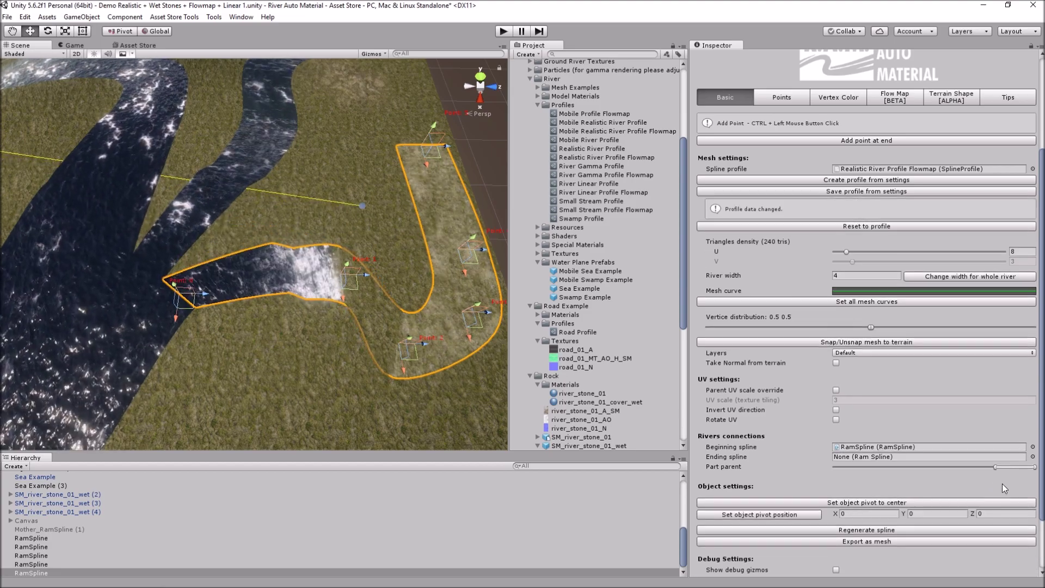
mouse_move(316, 414)
alt+mouse_down()
mouse_move(335, 354)
mouse_move(320, 400)
alt+mouse_up()
click(320, 400)
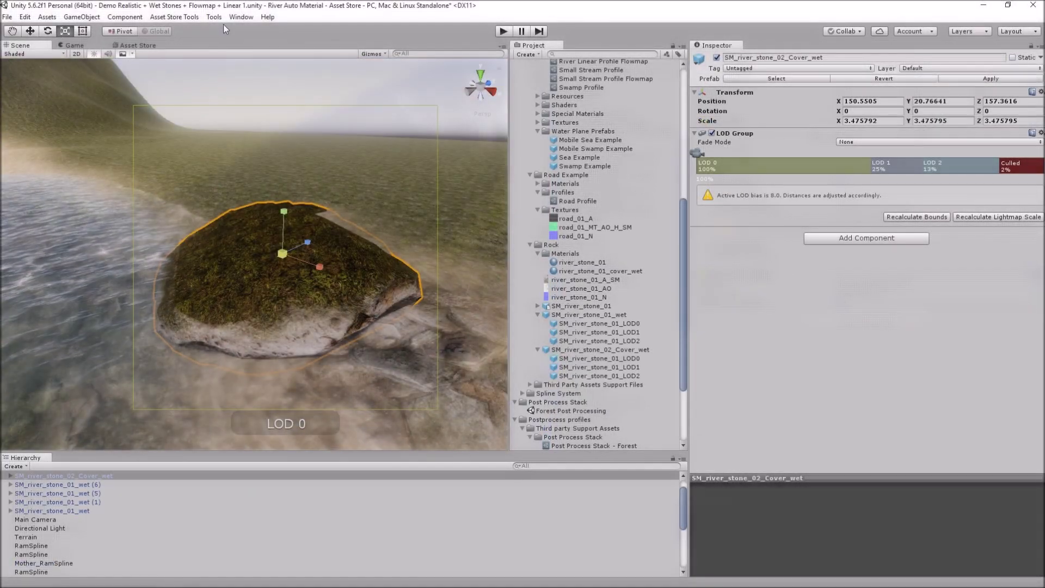
- Open the Nature Manufacture Vertex Painter and set its draw colour to cyan
click(214, 17)
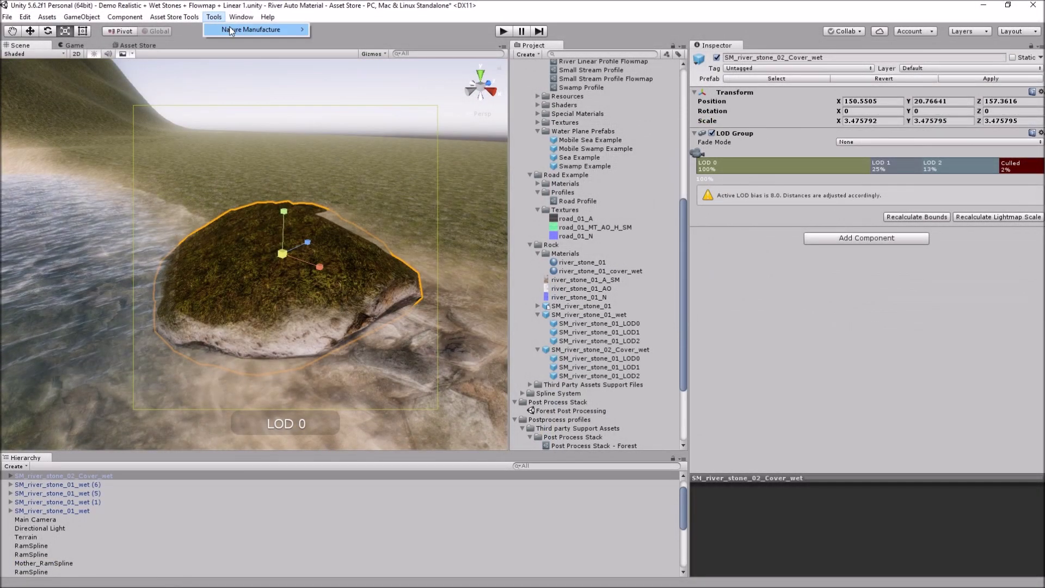
click(376, 29)
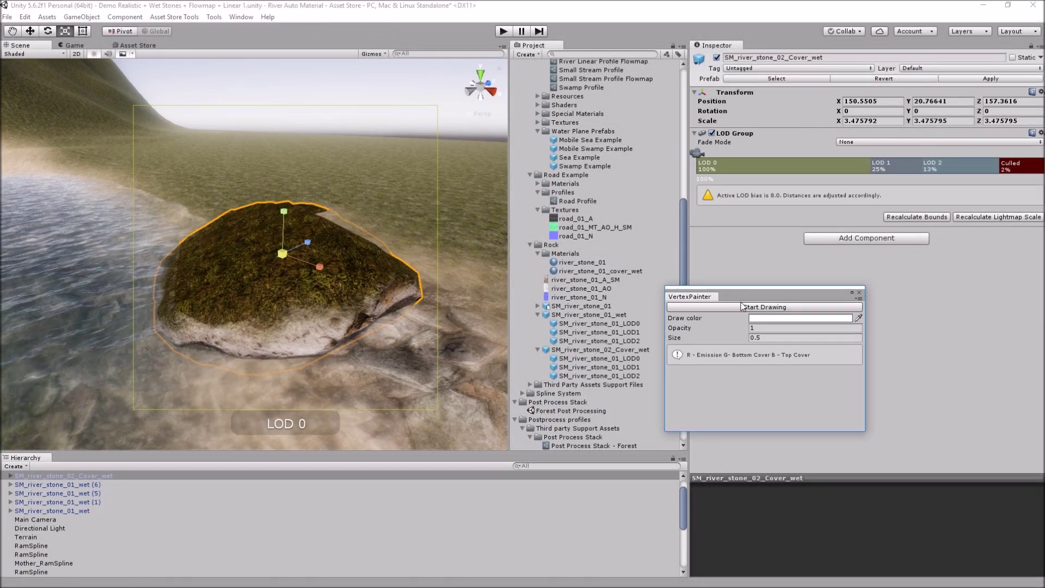
click(743, 334)
drag(679, 340, 430, 305)
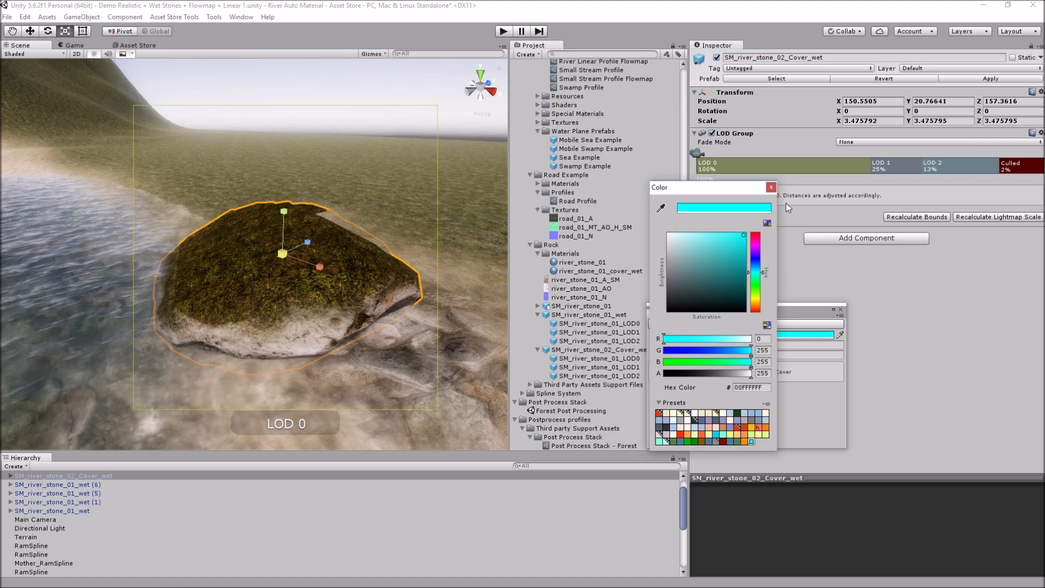
drag(708, 187, 603, 121)
- Vertex-paint cyan wet patches onto the river stone, briefly trying blue before returning to cyan
click(711, 331)
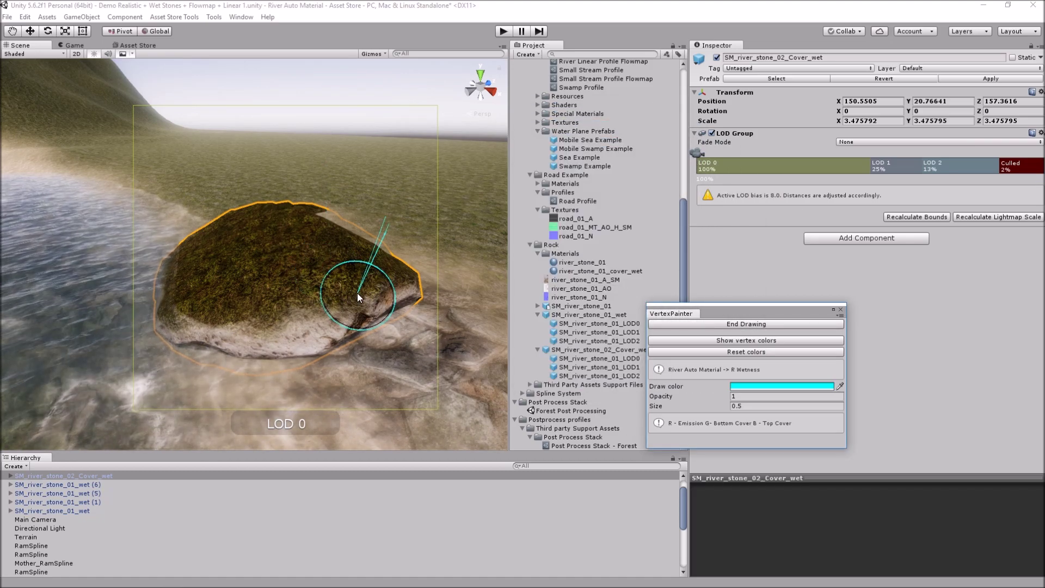
key(f)
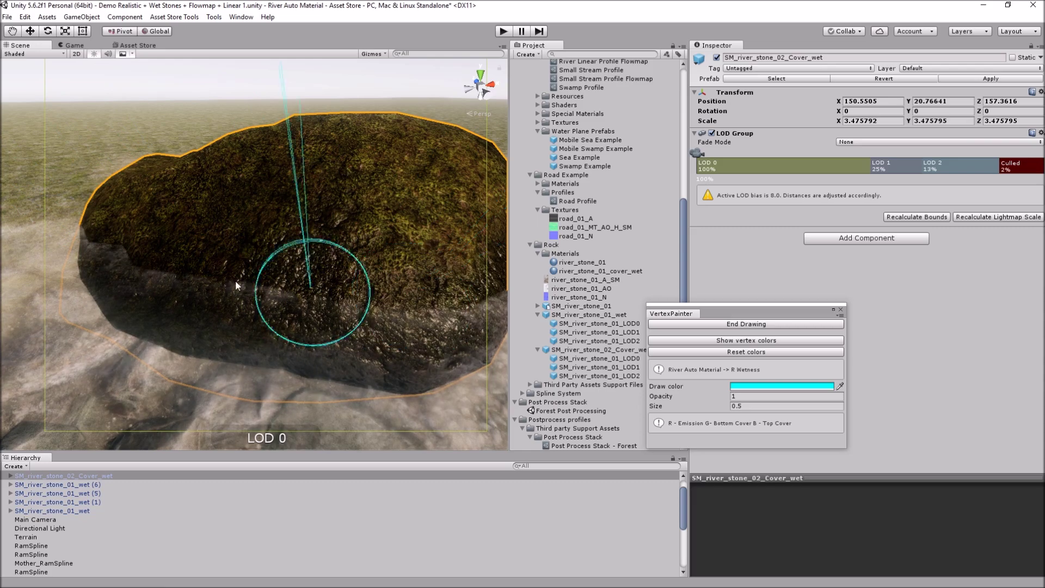
alt+drag(235, 279, 350, 385)
click(782, 386)
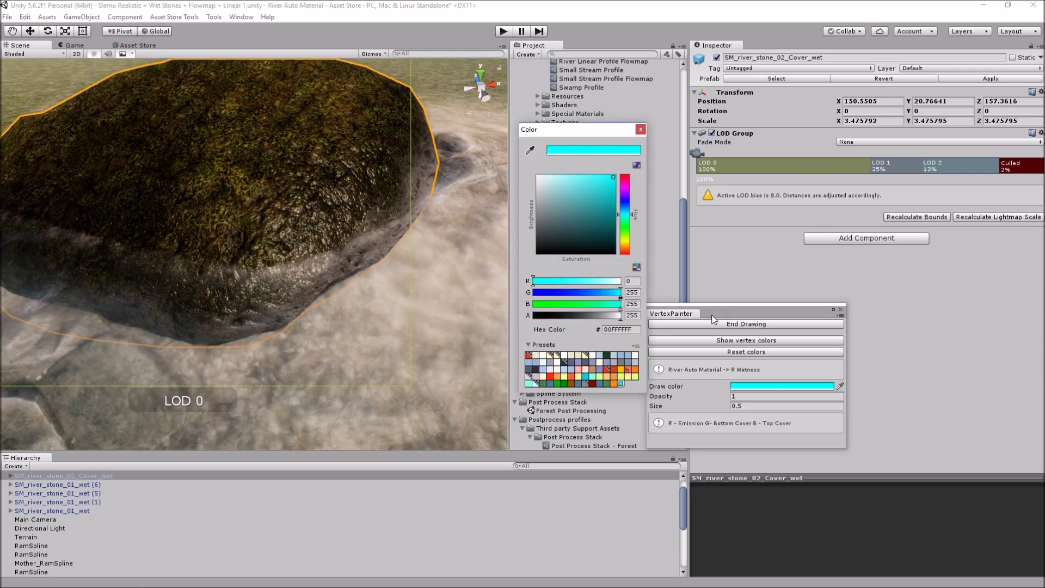
mouse_move(595, 296)
mouse_down()
mouse_move(533, 292)
mouse_move(615, 296)
mouse_up()
click(749, 390)
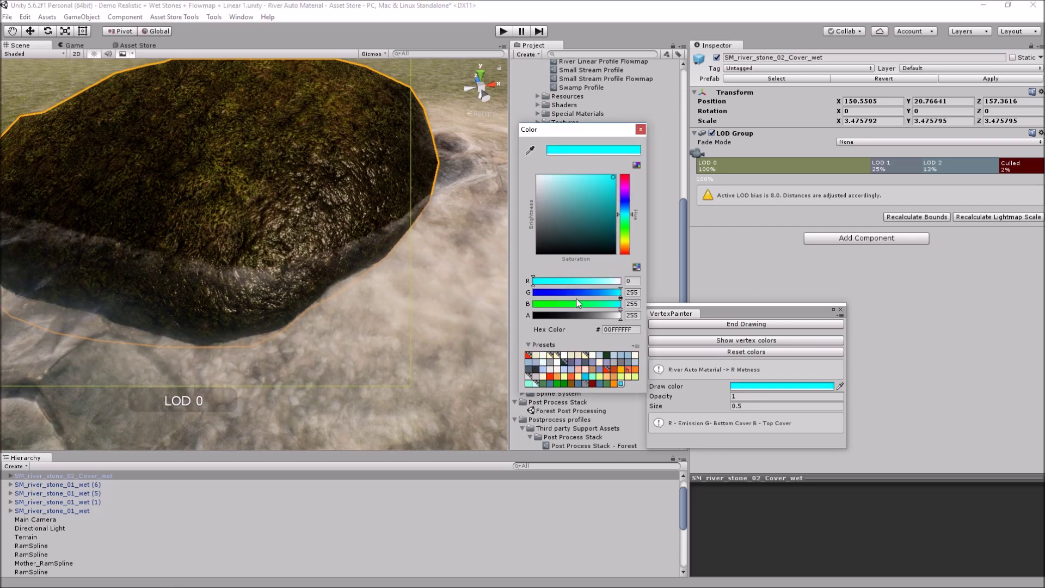
mouse_move(391, 223)
alt+mouse_down()
mouse_move(16, 174)
mouse_move(245, 291)
mouse_move(234, 163)
mouse_move(189, 293)
alt+mouse_up()
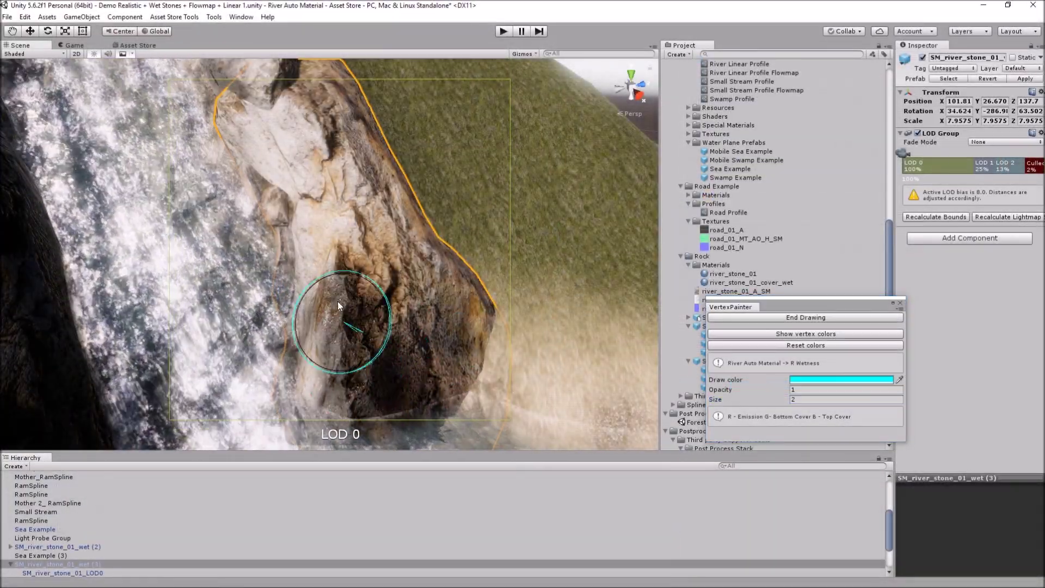
mouse_move(328, 264)
alt+mouse_down()
mouse_move(276, 198)
mouse_move(364, 332)
mouse_move(301, 325)
mouse_move(385, 253)
alt+mouse_up()
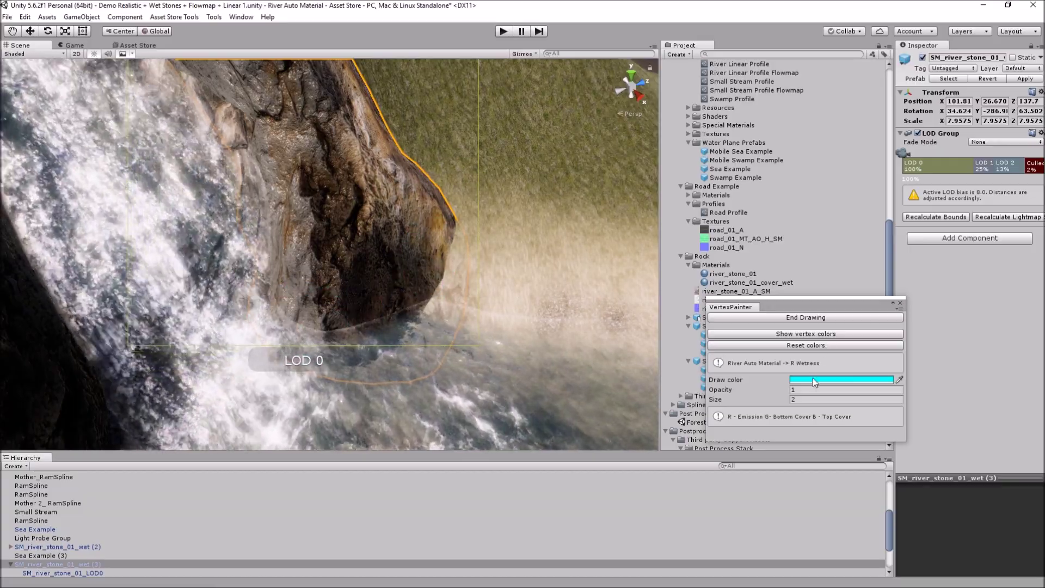
click(812, 379)
mouse_move(468, 256)
alt+mouse_down()
mouse_move(398, 201)
mouse_move(370, 148)
mouse_move(365, 175)
mouse_move(487, 290)
mouse_move(466, 240)
mouse_move(467, 256)
mouse_move(469, 232)
alt+mouse_up()
- End vertex painting and place the Waterfall_Top PBR particles at the waterfall, rotating the emitter
click(831, 317)
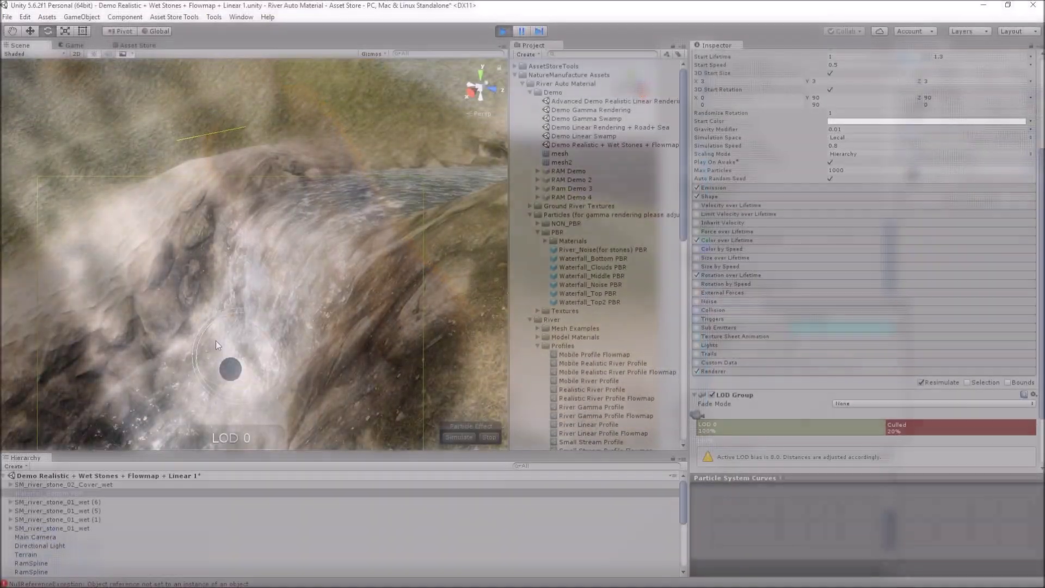
key(x)
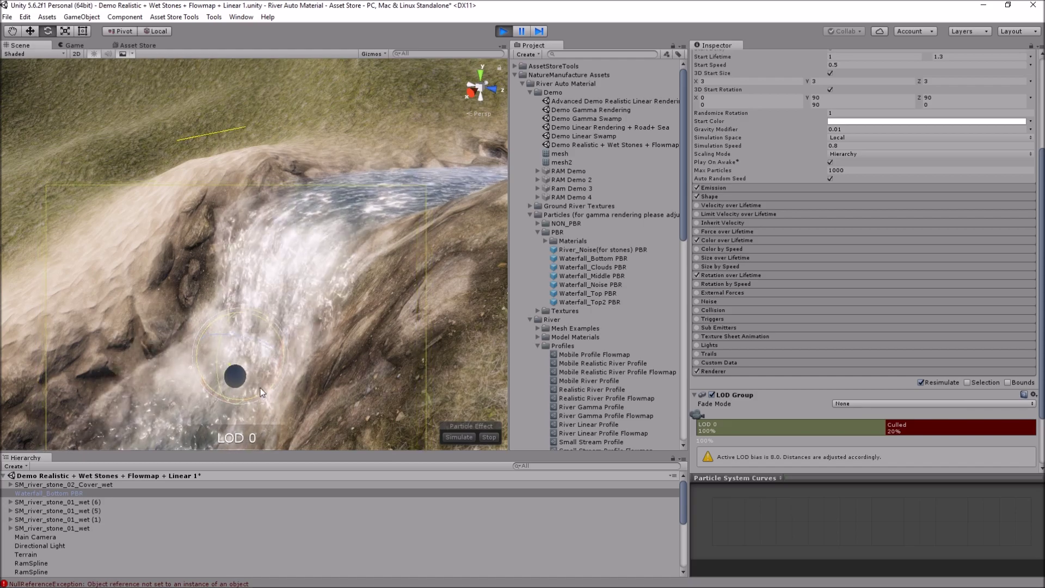
alt+drag(281, 380, 250, 362)
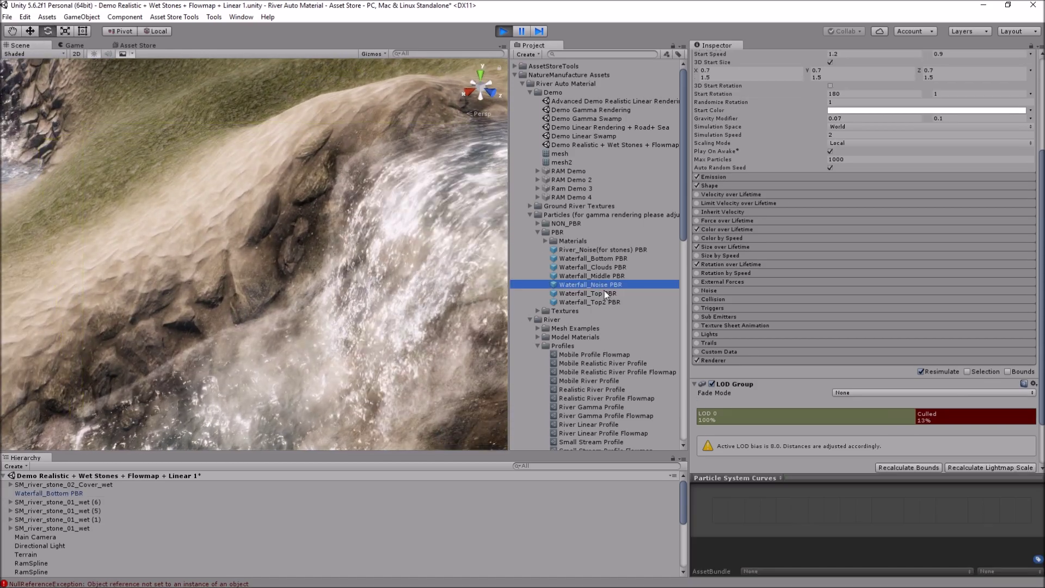
drag(588, 293, 411, 220)
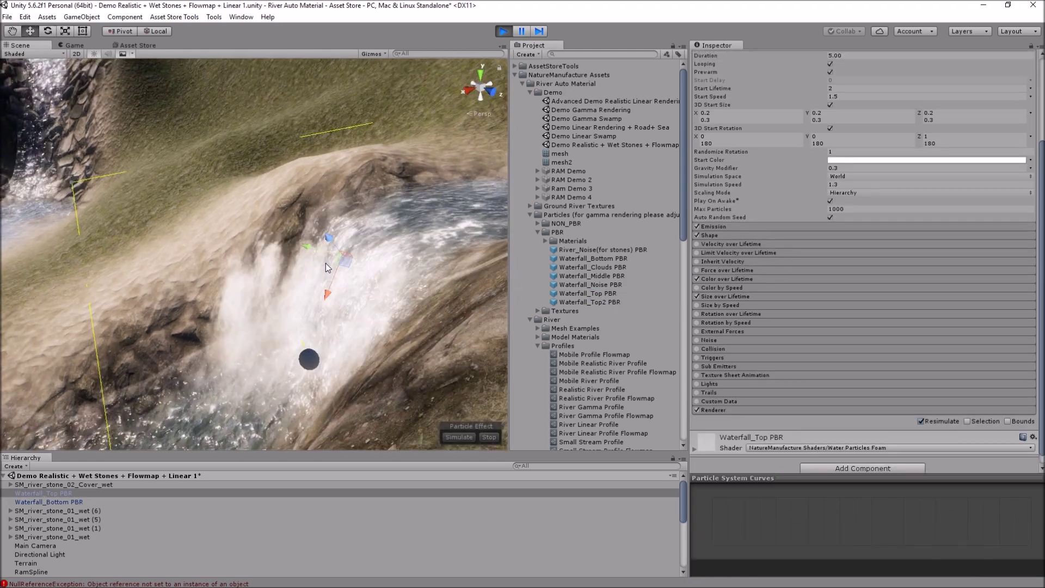
scroll(710, 213, down, 1)
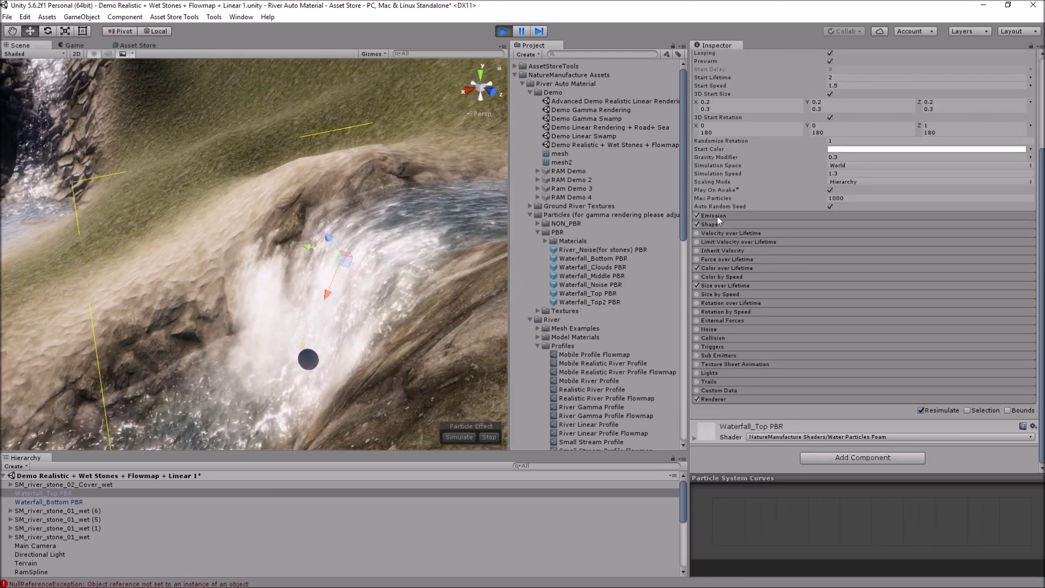
click(710, 224)
key(e)
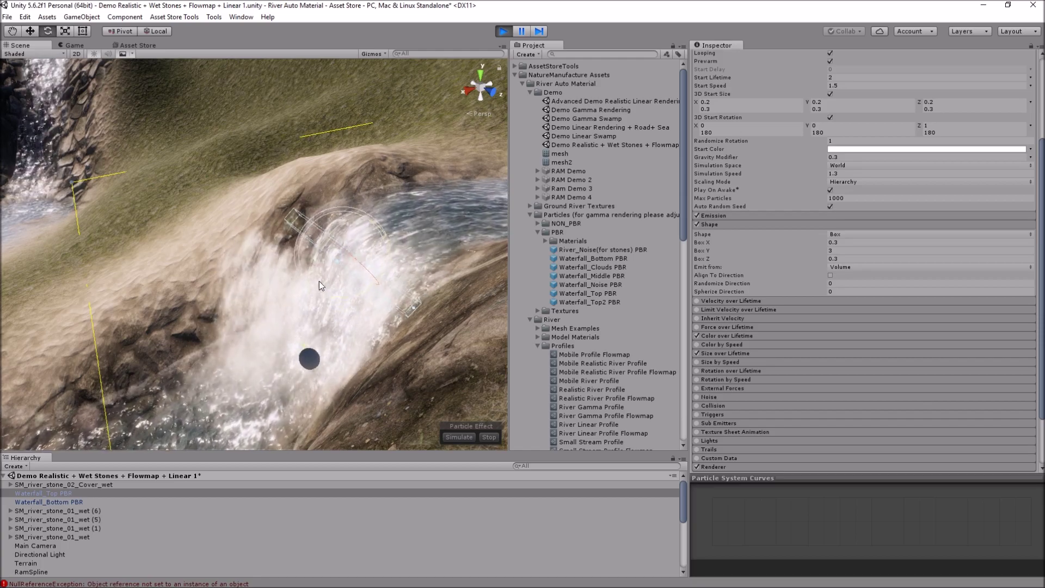
alt+drag(318, 240, 200, 251)
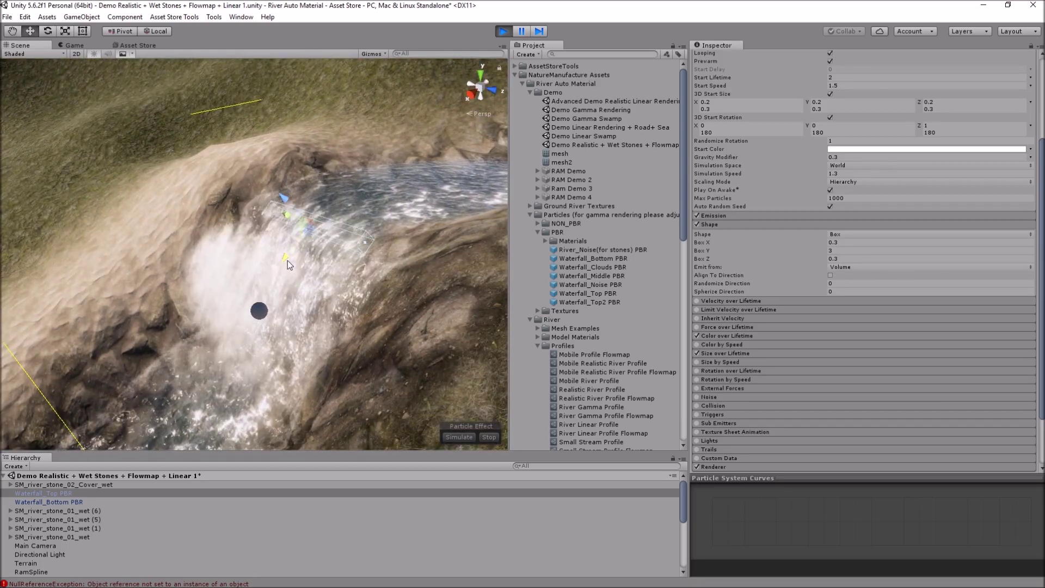
alt+drag(288, 260, 273, 254)
key(w)
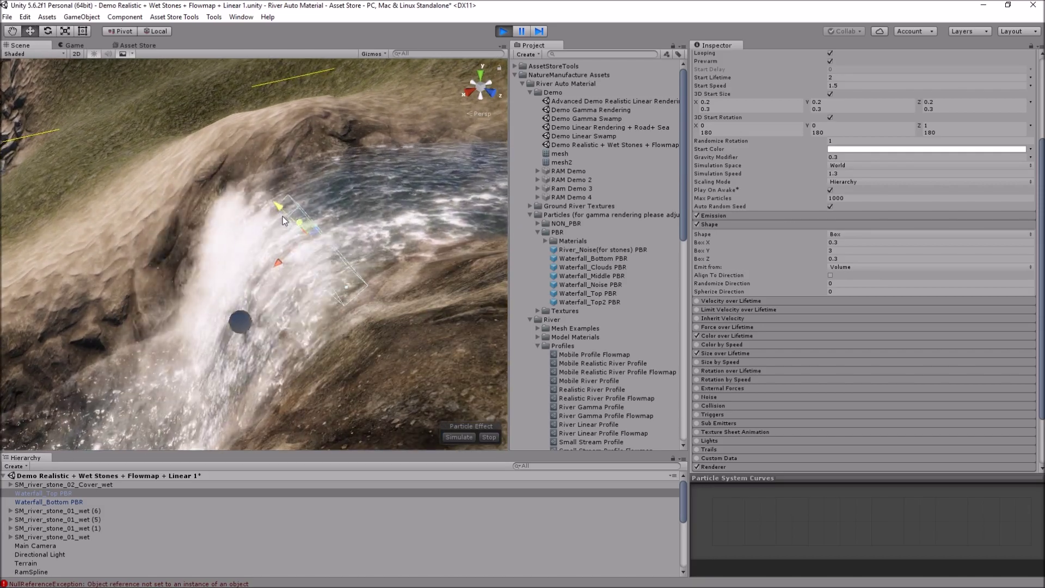
mouse_move(282, 216)
alt+mouse_down()
mouse_move(352, 164)
mouse_move(339, 186)
mouse_move(233, 250)
alt+mouse_up()
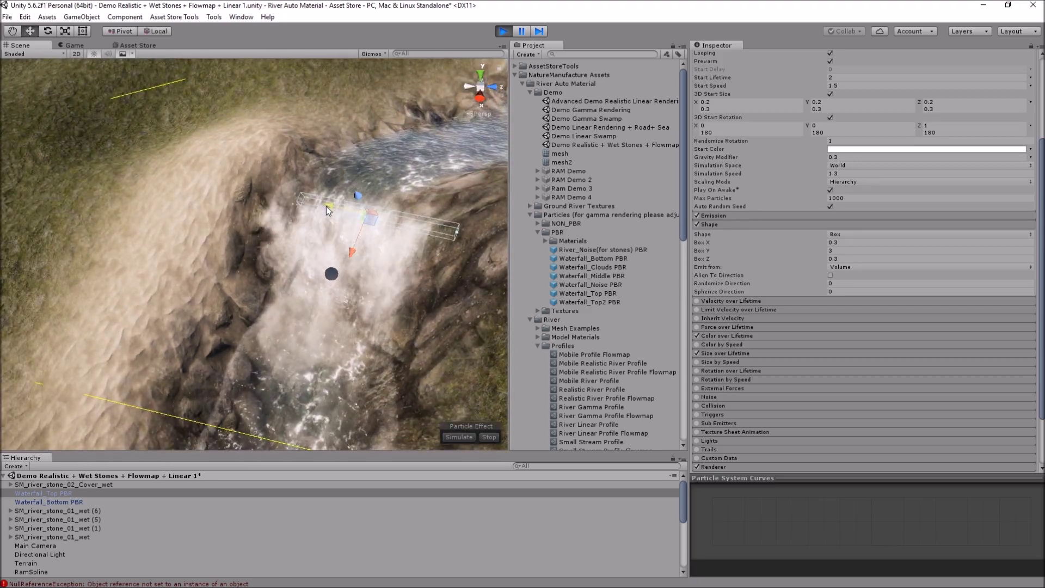
- Place the Waterfall_Clouds PBR effect at the waterfall and rotate it into position
drag(594, 266, 258, 317)
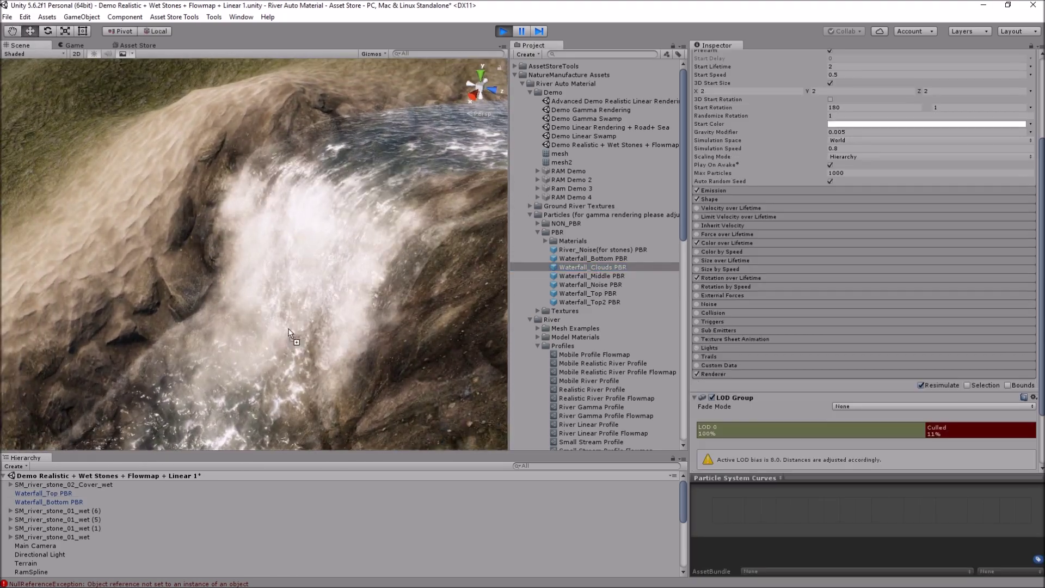
key(e)
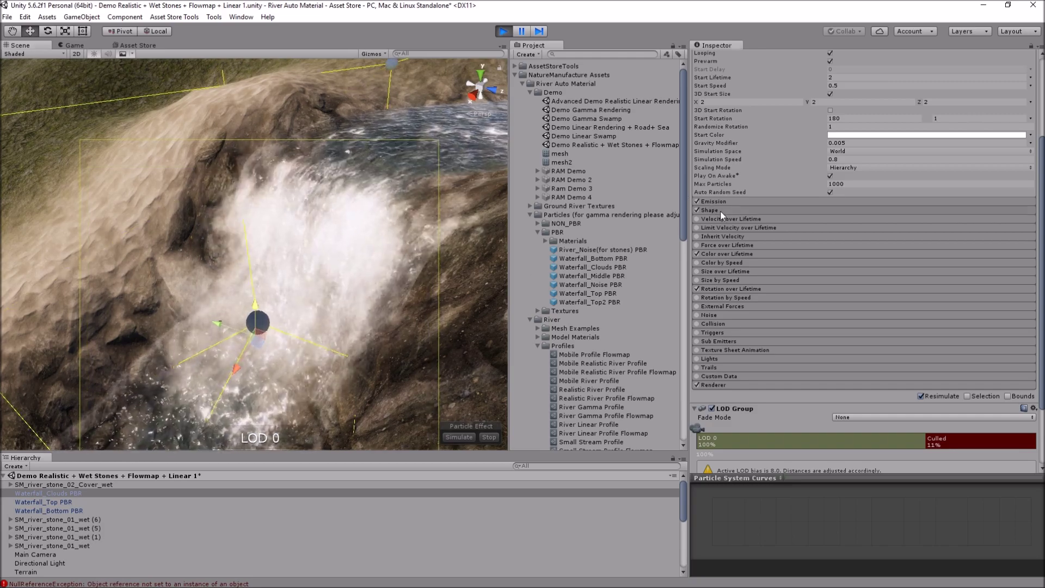
click(720, 210)
alt+drag(244, 372, 84, 289)
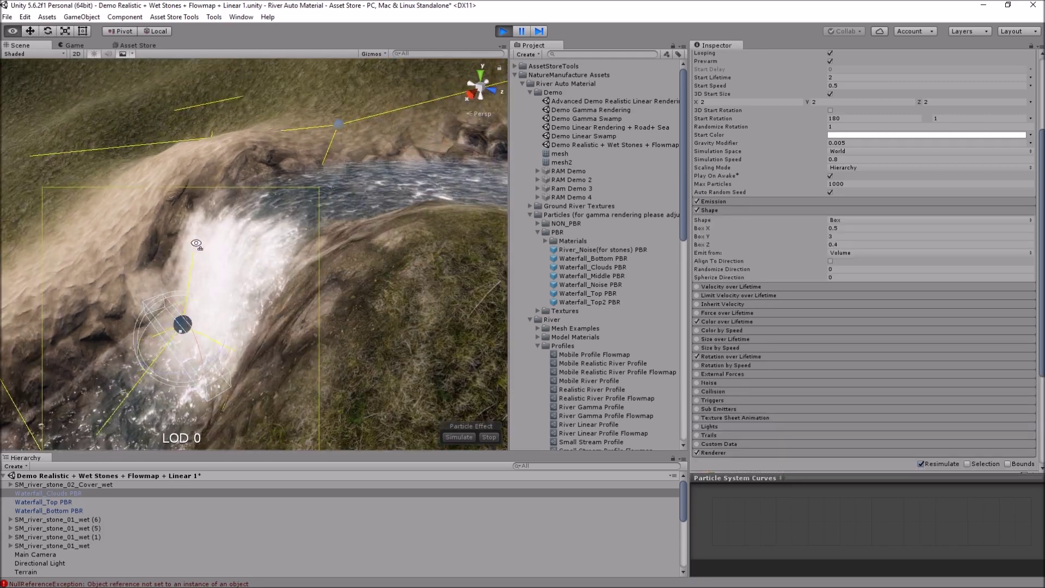
- Add the Waterfall_Noise PBR effect and spread several duplicates across the waterfall face
mouse_move(591, 285)
mouse_down()
mouse_move(341, 234)
mouse_move(299, 240)
mouse_up()
scroll(243, 280, up, 5)
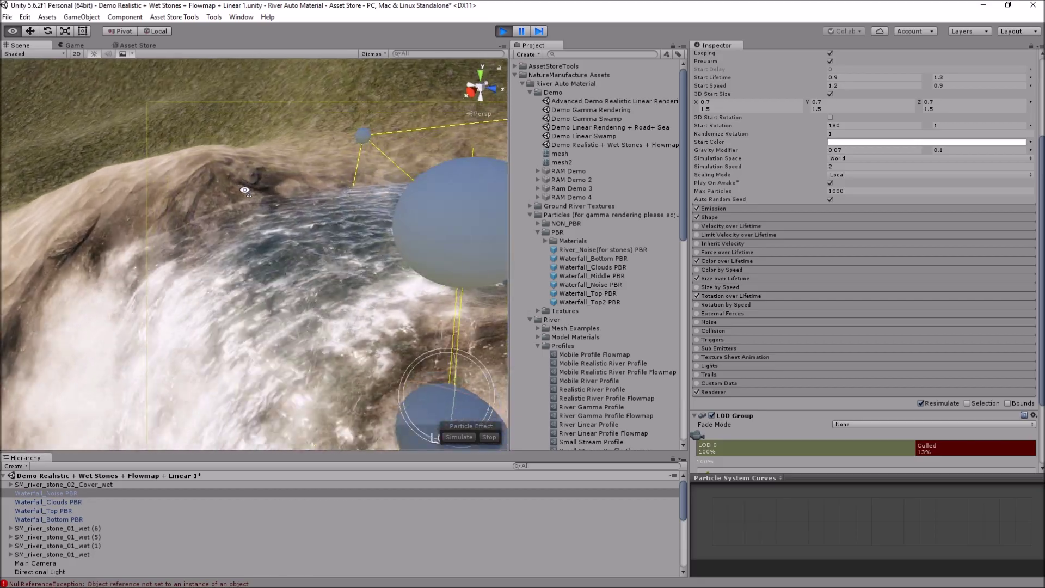
drag(243, 280, 339, 250)
mouse_move(339, 249)
alt+mouse_down()
mouse_move(366, 320)
mouse_move(381, 305)
alt+mouse_up()
key(ctrl+d)
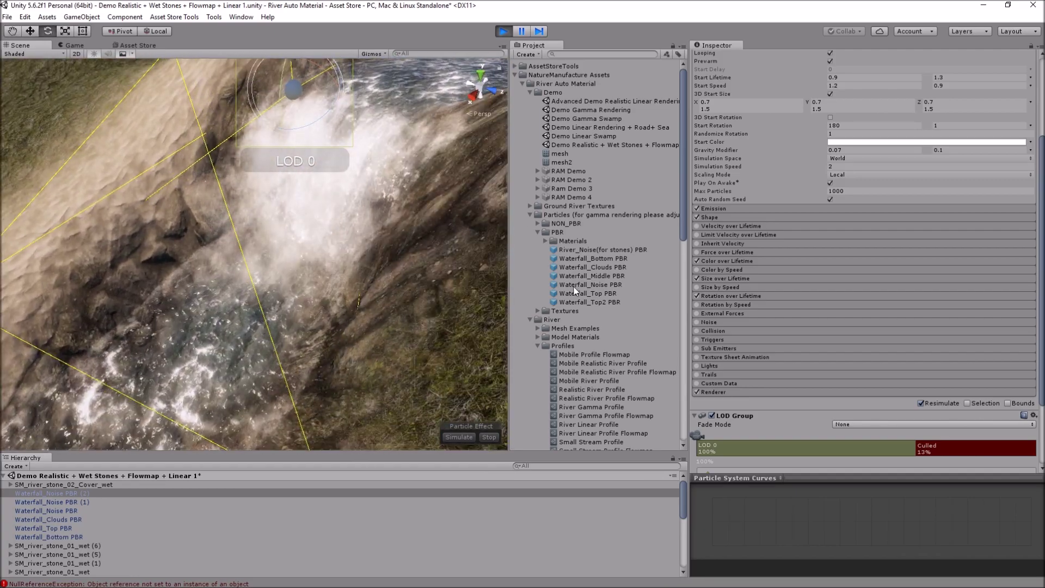
mouse_move(618, 288)
mouse_down()
mouse_move(323, 275)
mouse_move(470, 265)
mouse_move(300, 238)
mouse_move(337, 176)
mouse_up()
key(ctrl+d)
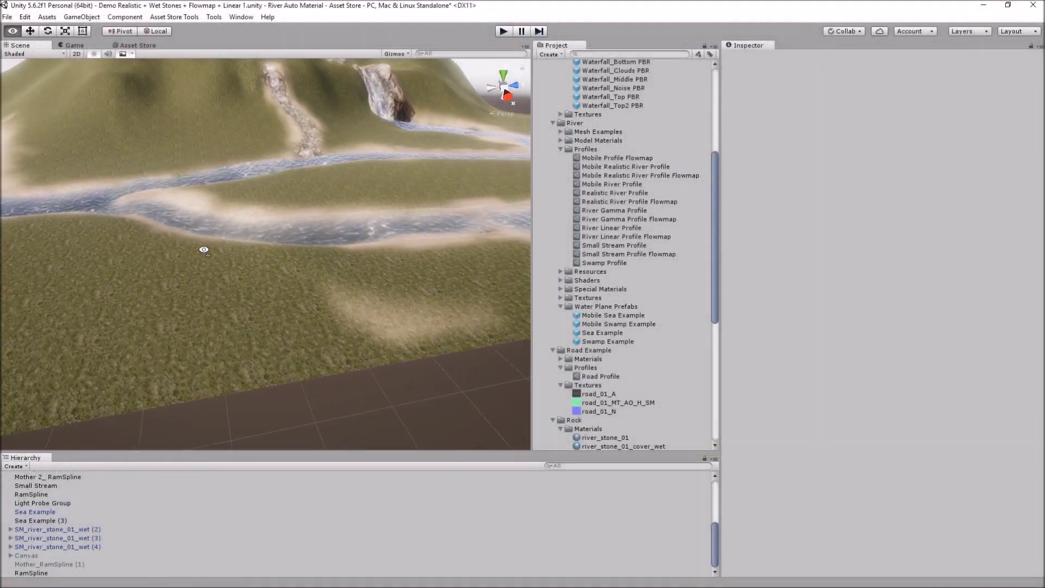
- Create a River Spline with the Road Profile snapped to the terrain, then lower Point 2
click(148, 451)
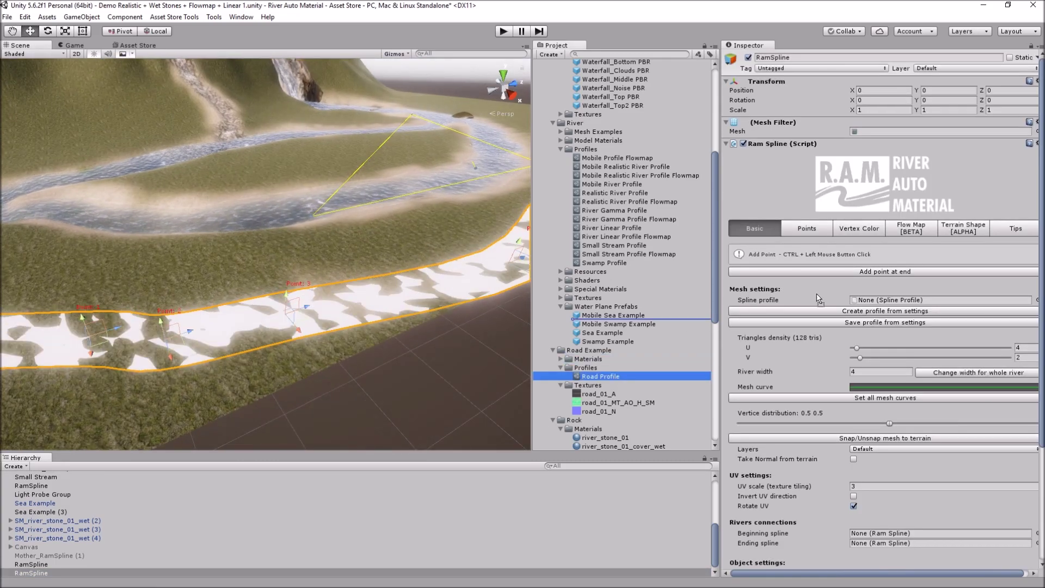
drag(897, 305, 898, 300)
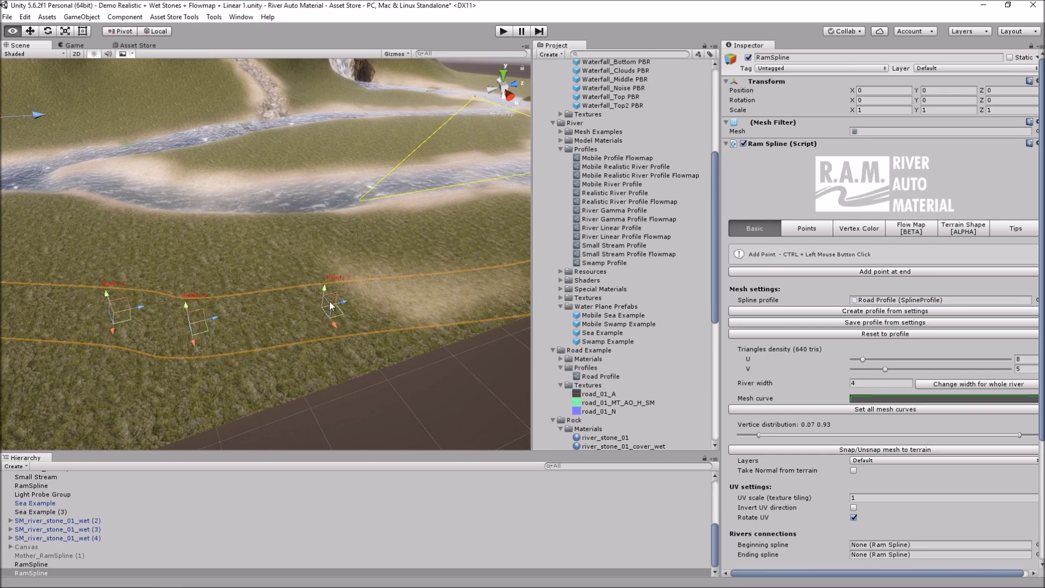
click(852, 452)
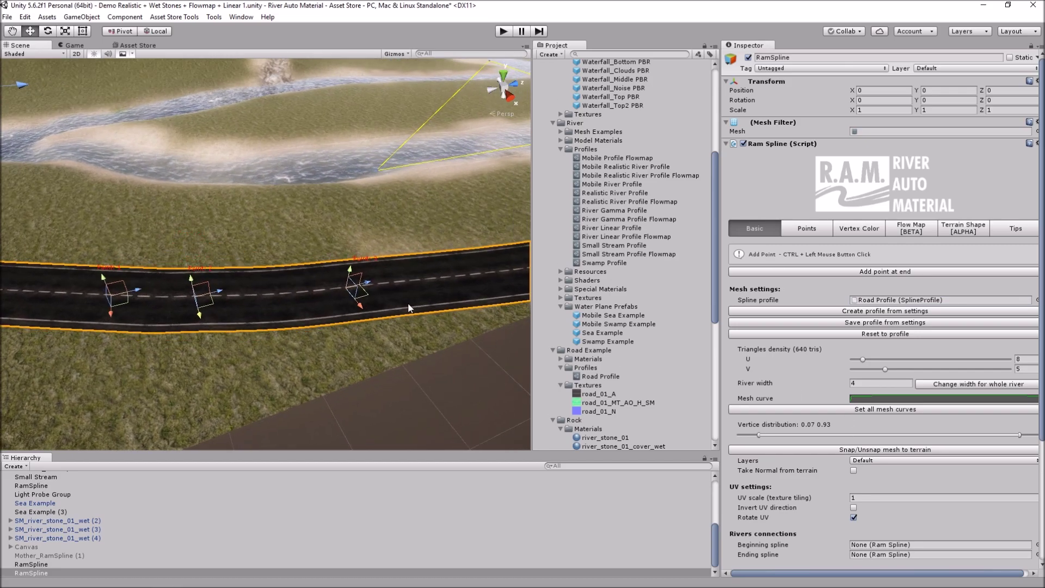
mouse_move(409, 308)
right_down()
mouse_move(468, 211)
mouse_move(562, 248)
right_up()
click(800, 231)
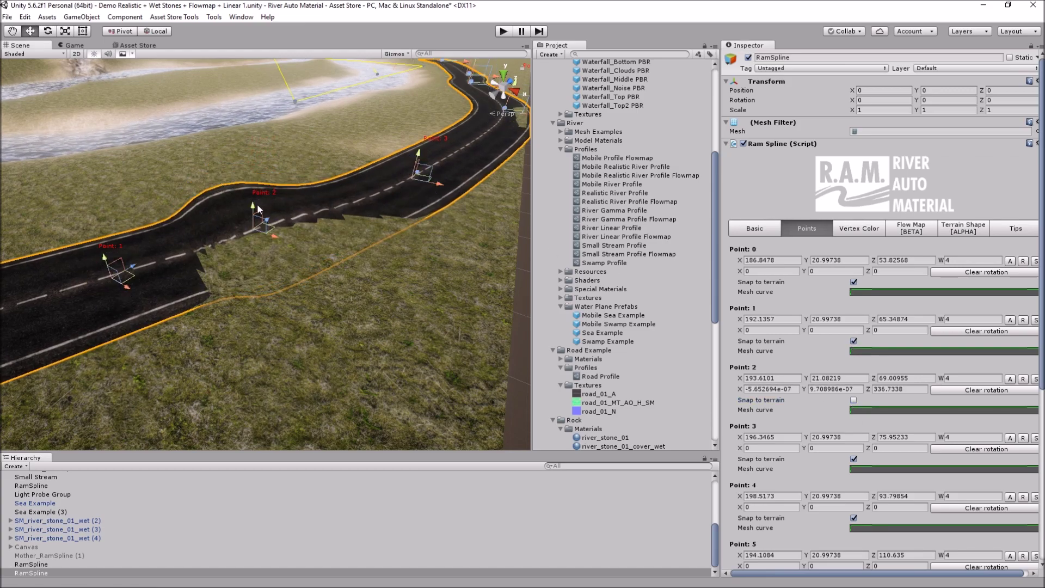
drag(257, 203, 257, 228)
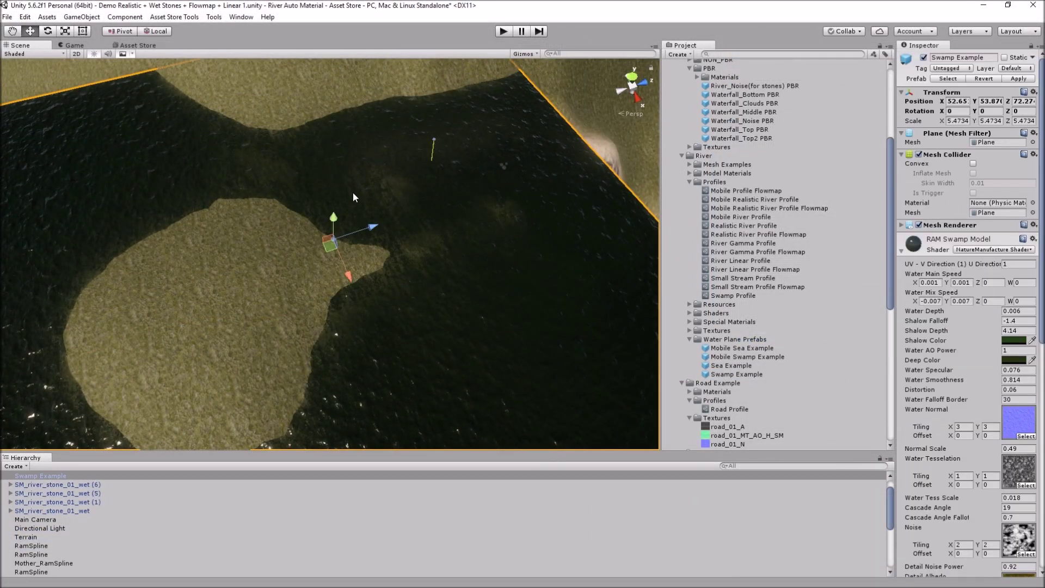
- Raise the Swamp Example plane above the terrain and vertex-paint yellow cover across it
drag(335, 222, 337, 211)
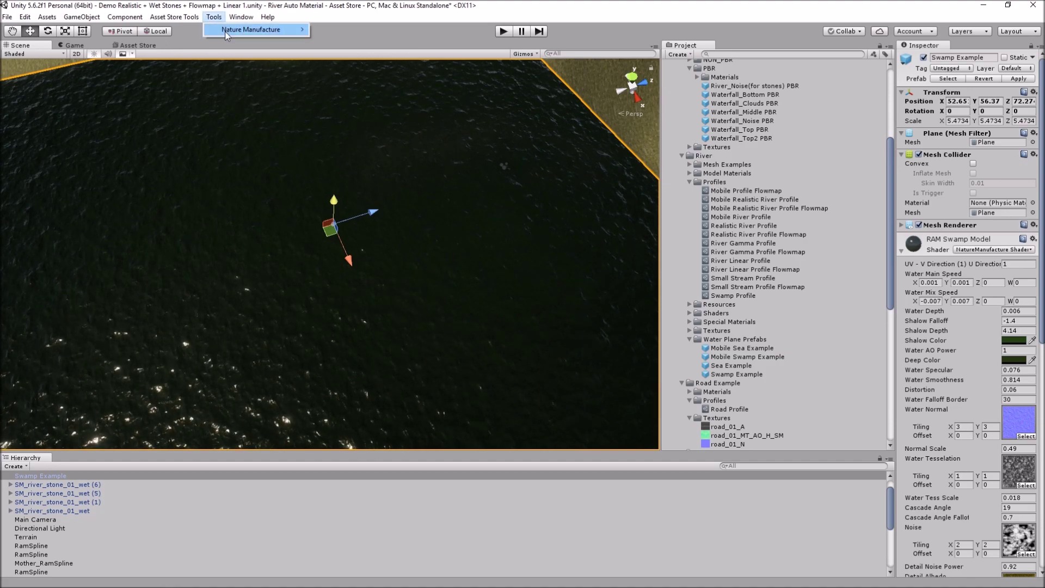
mouse_move(225, 31)
click(344, 31)
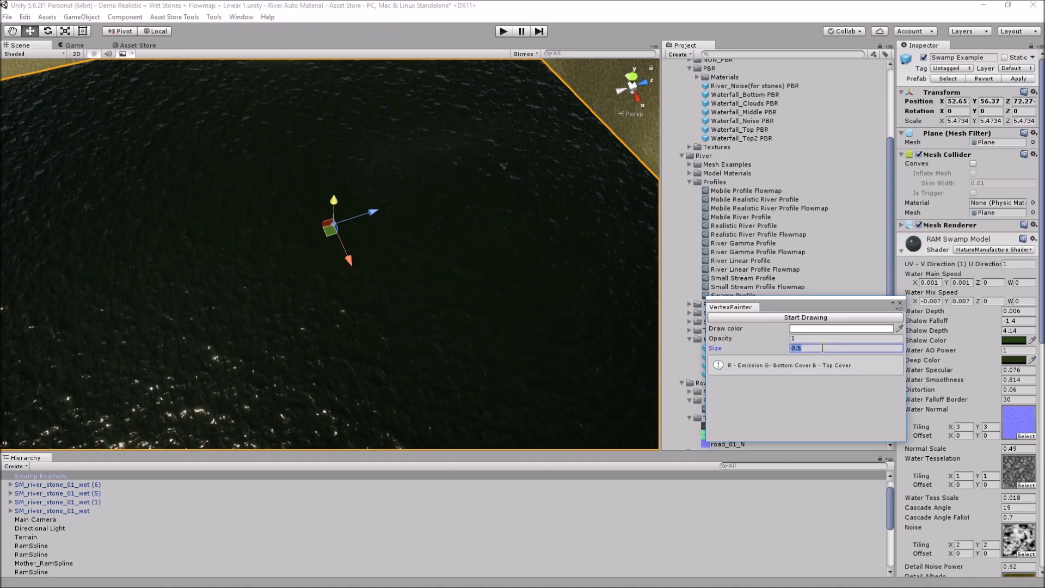
click(795, 329)
click(806, 317)
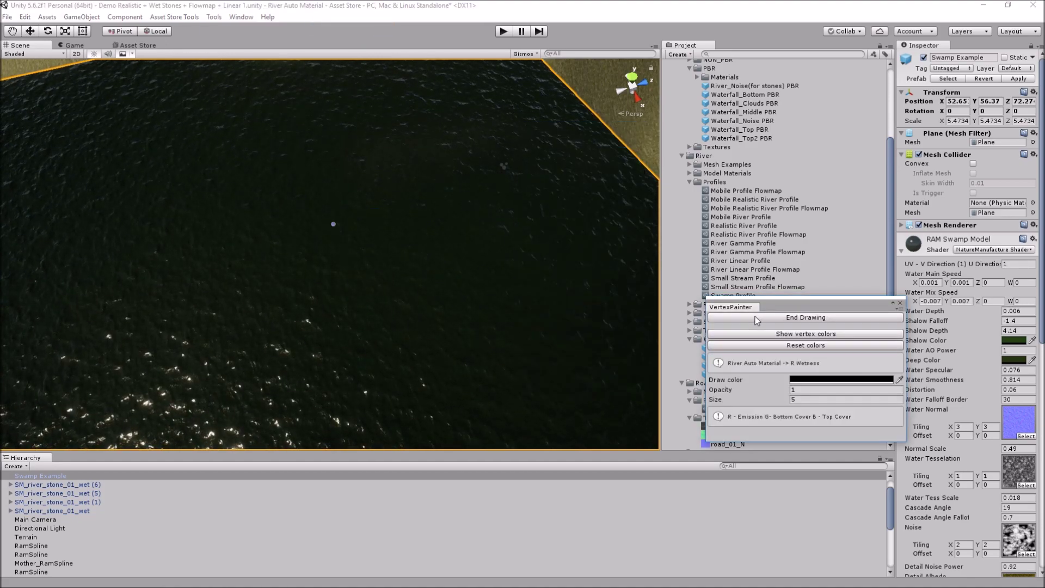
drag(585, 264, 280, 397)
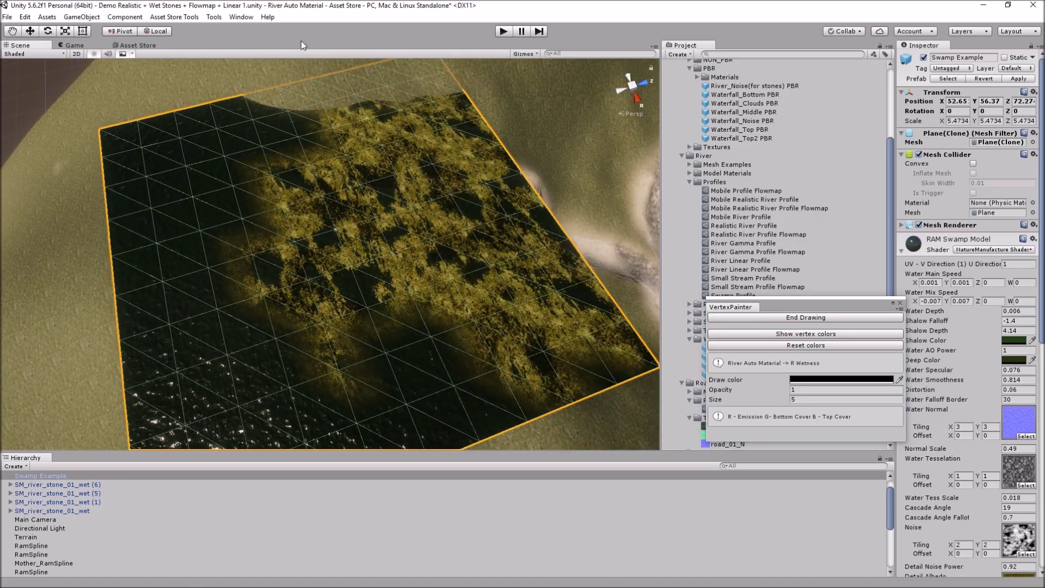
scroll(277, 207, up, 5)
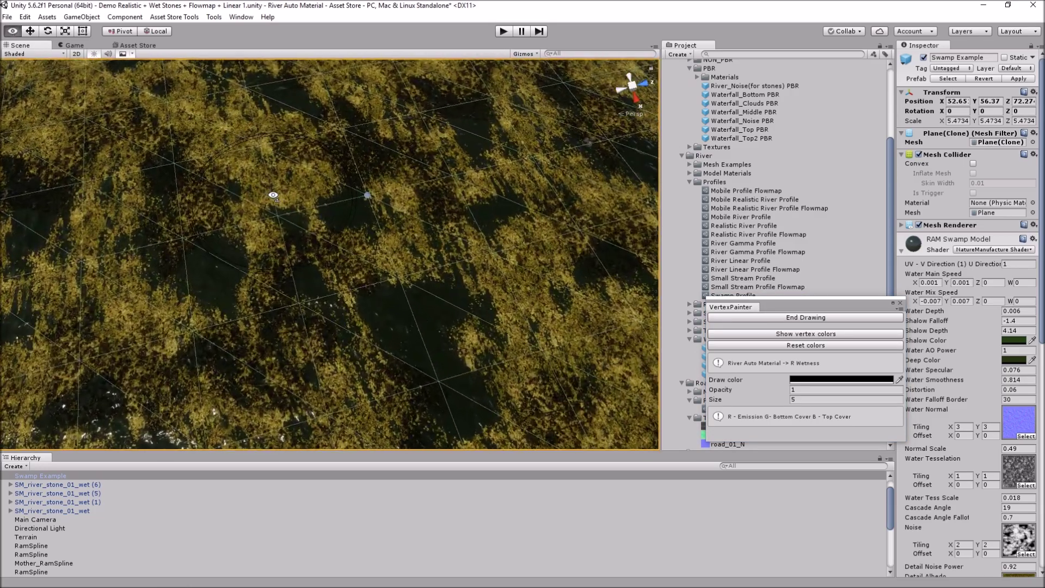
mouse_move(273, 172)
alt+mouse_down()
mouse_move(346, 138)
mouse_move(210, 205)
alt+mouse_up()
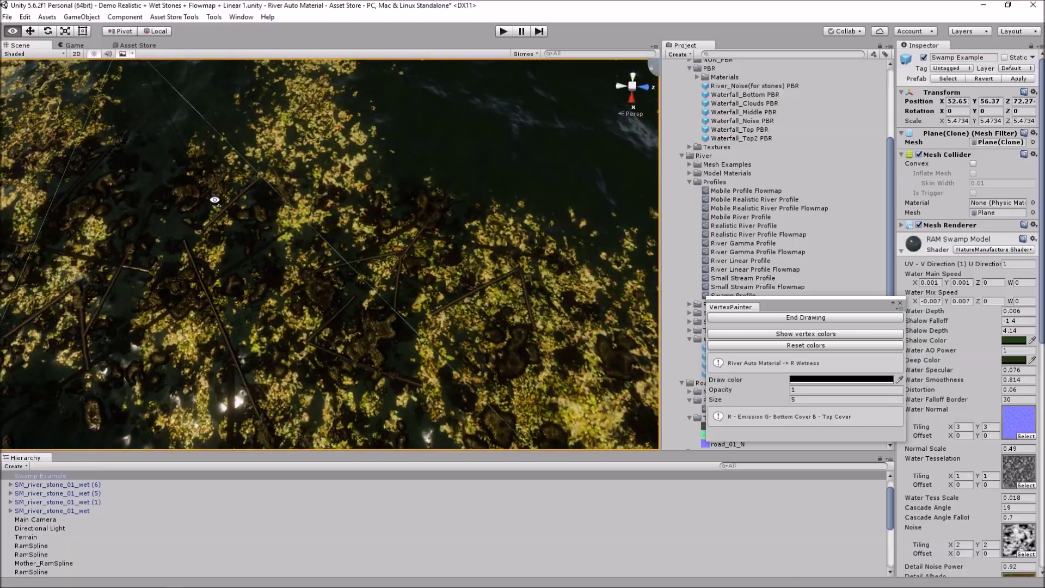
key(f)
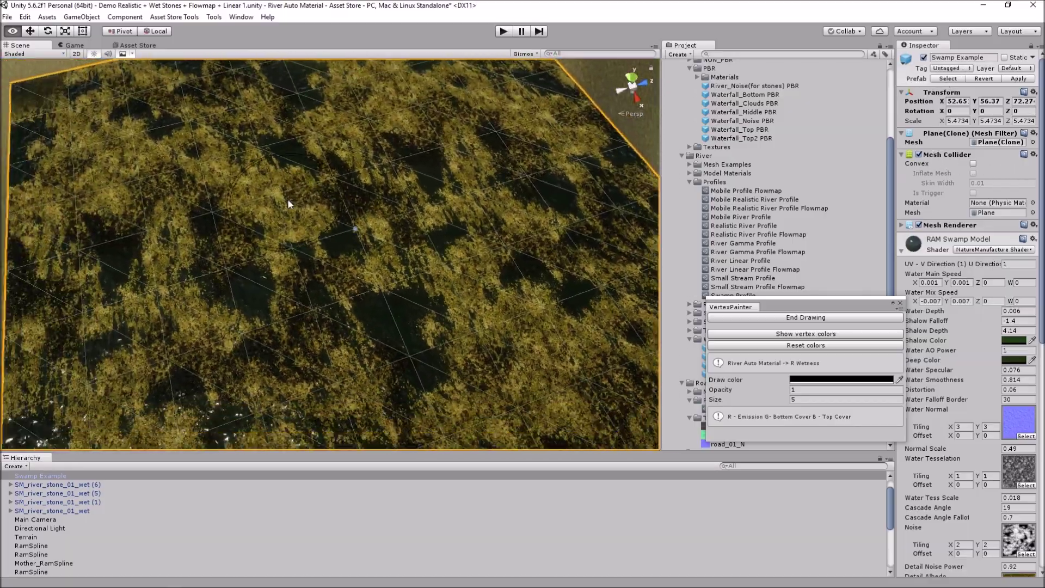
- Paint dark open-water patches and further yellow areas across the swamp plane in several colours
click(841, 379)
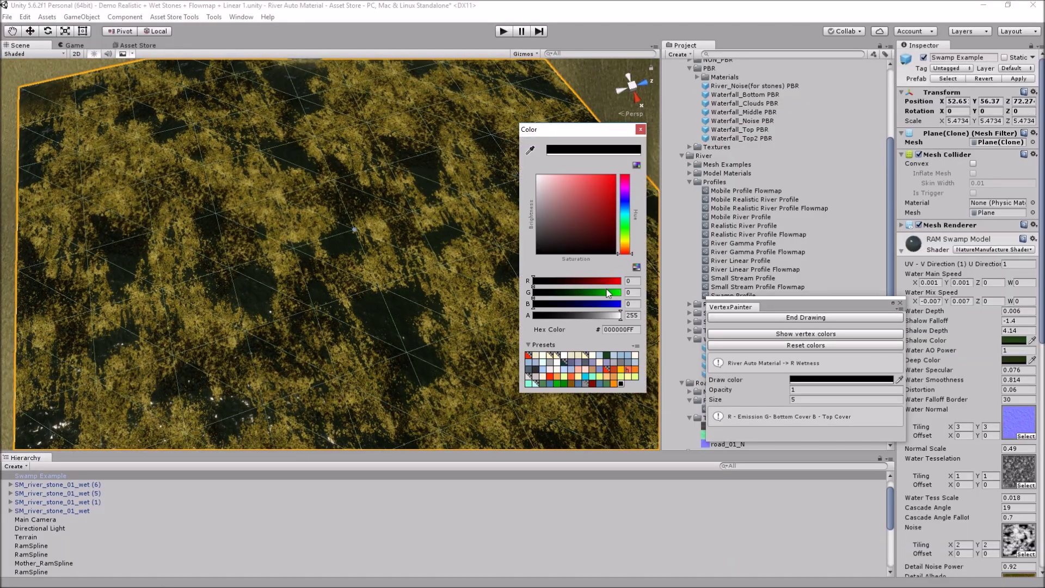
drag(517, 256, 479, 198)
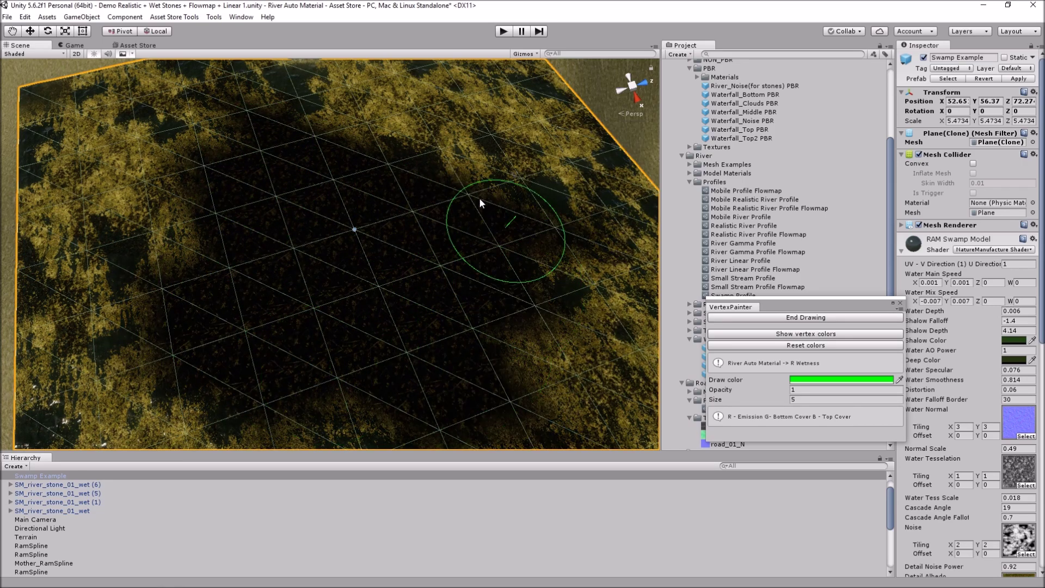
click(818, 381)
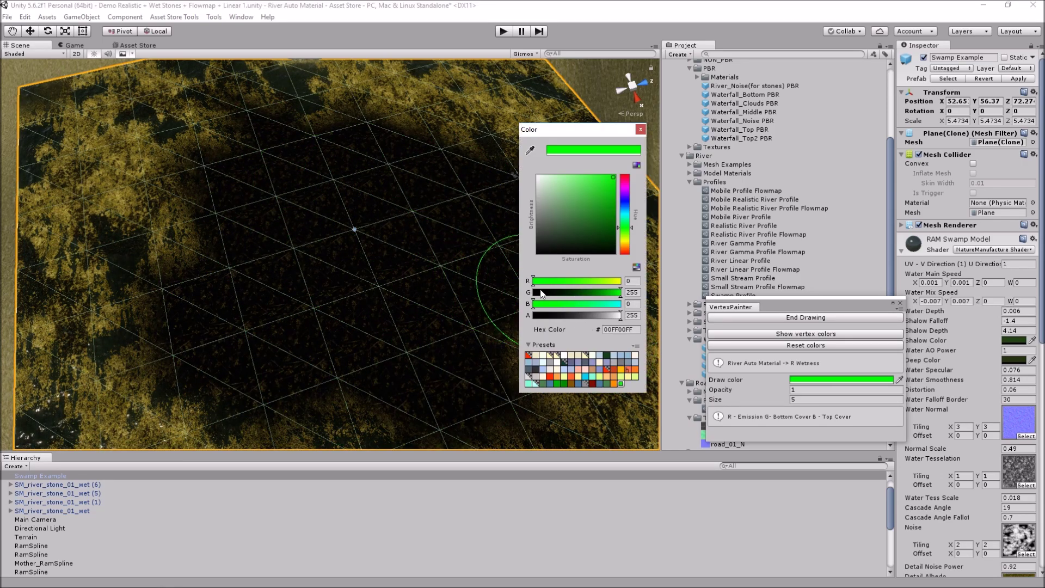
drag(386, 274, 293, 299)
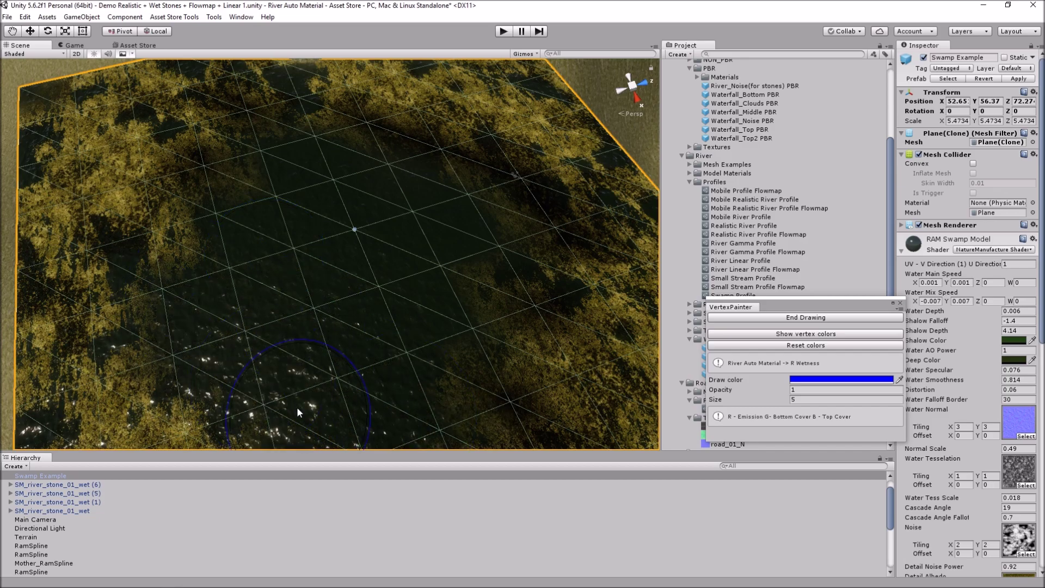
drag(533, 326, 607, 328)
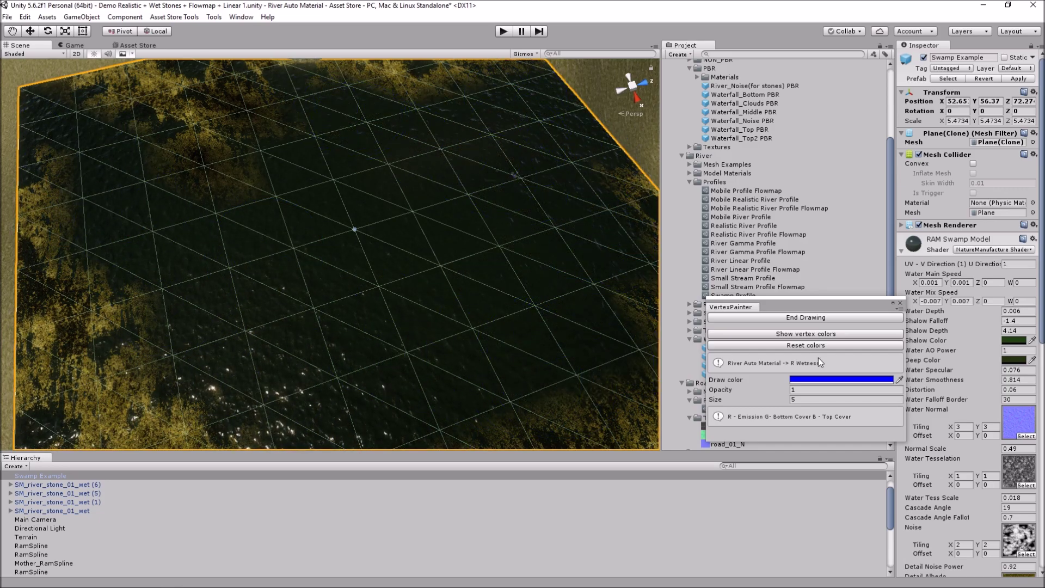
click(793, 381)
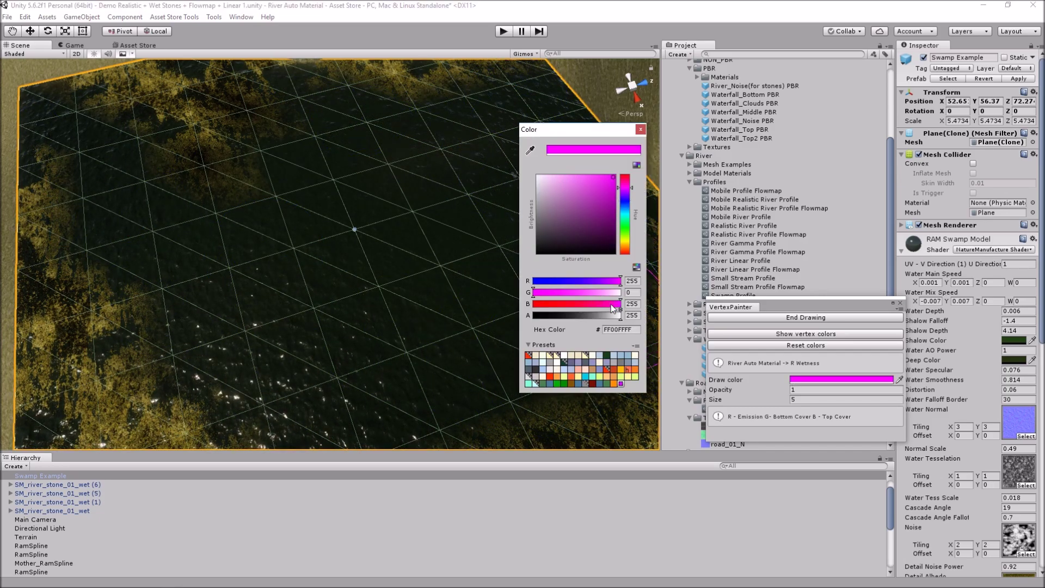
drag(479, 304, 179, 373)
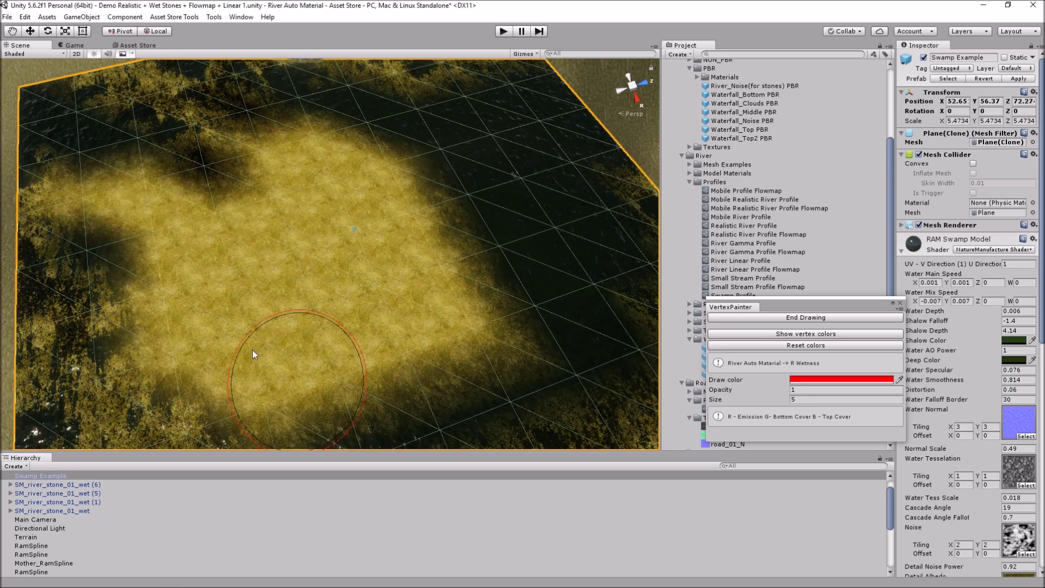
scroll(233, 268, up, 3)
scroll(187, 233, up, 3)
mouse_move(187, 233)
alt+mouse_down()
mouse_move(24, 211)
mouse_move(930, 216)
alt+mouse_up()
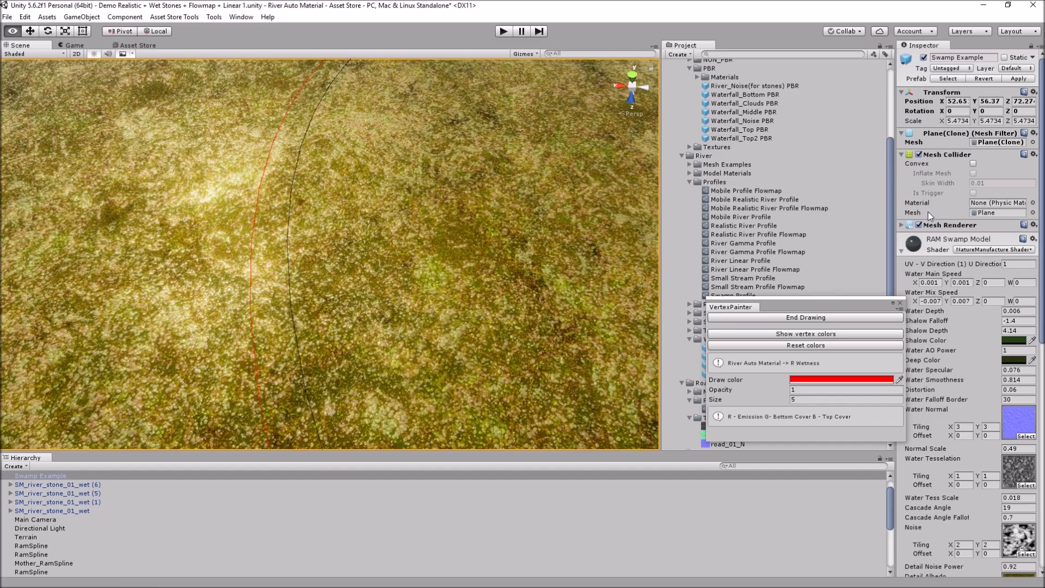